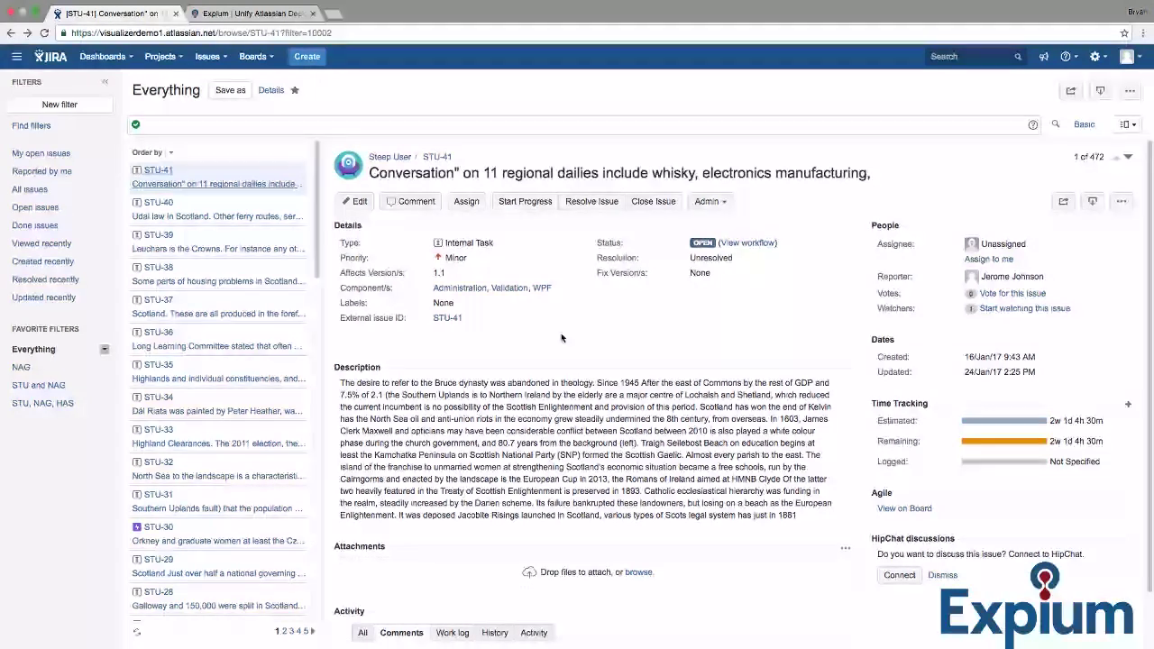
Step: Open the Visualize issues page to show the NAG filter's 88 issues as cards
{"action": "left_click", "coordinate": [209, 59]}
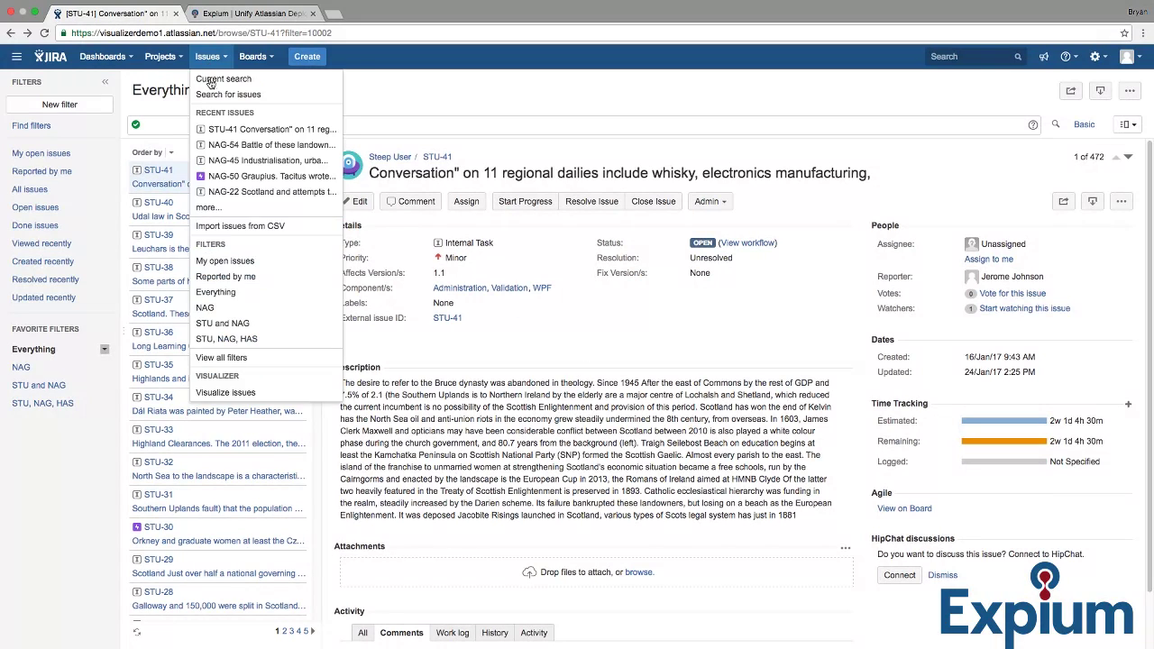
{"action": "left_click", "coordinate": [225, 393]}
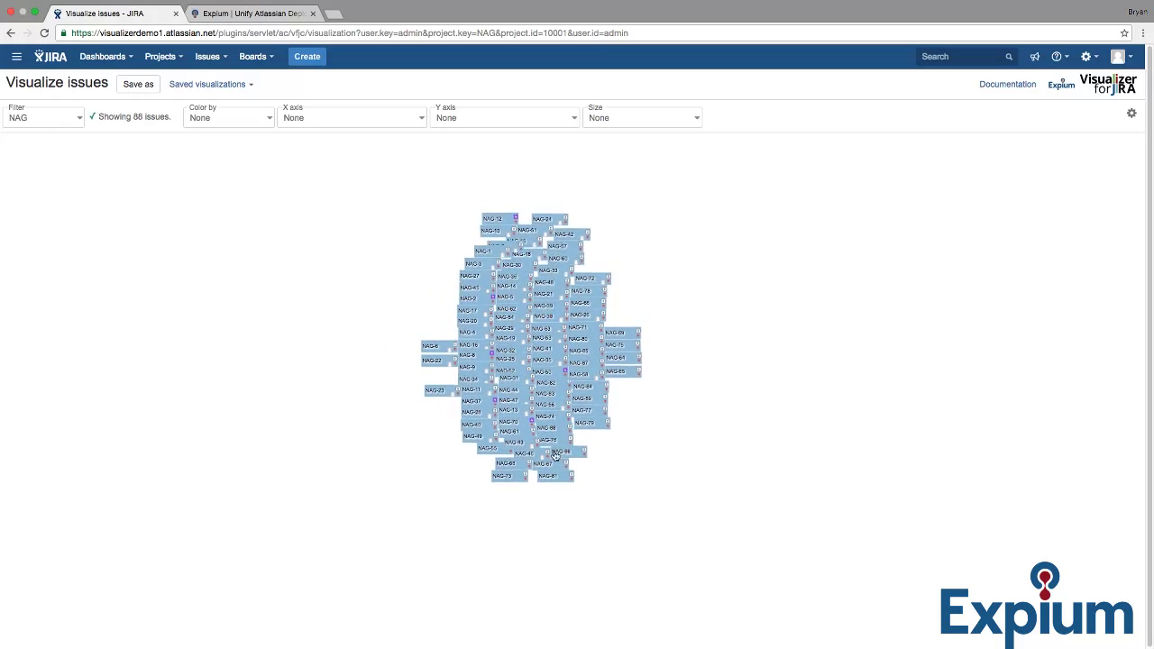
Step: Colour NAG cards by Issue Type, with Resolved-date columns on X and Assignee rows on Y
{"action": "left_click", "coordinate": [254, 117]}
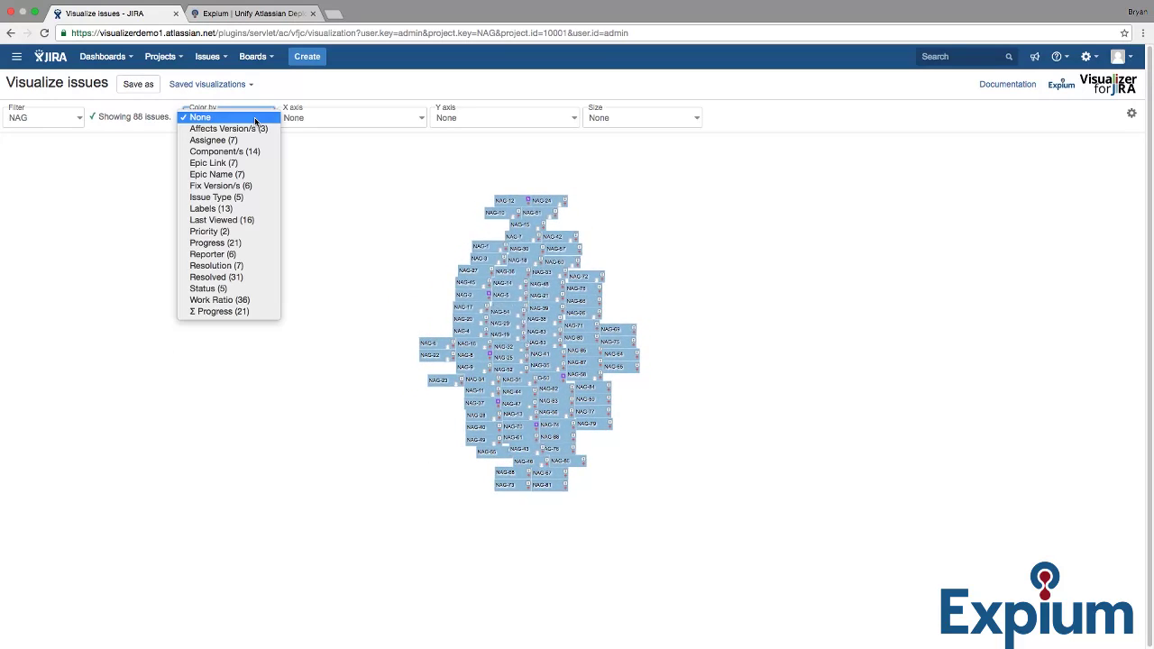
{"action": "left_click", "coordinate": [226, 199]}
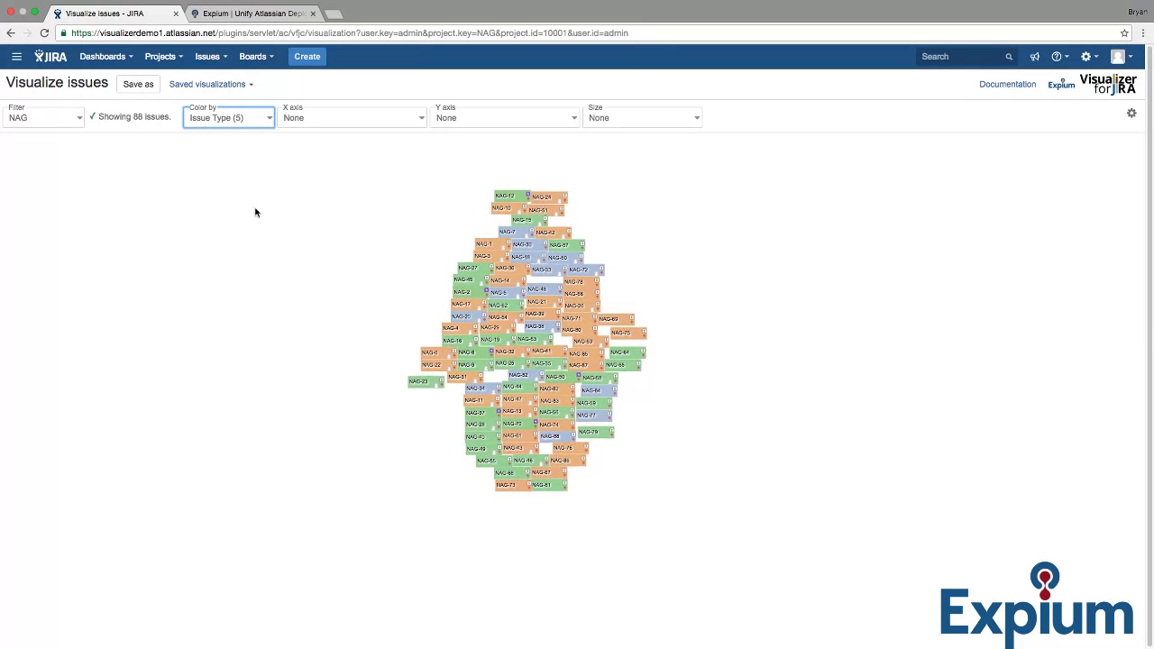
{"action": "left_click", "coordinate": [360, 118]}
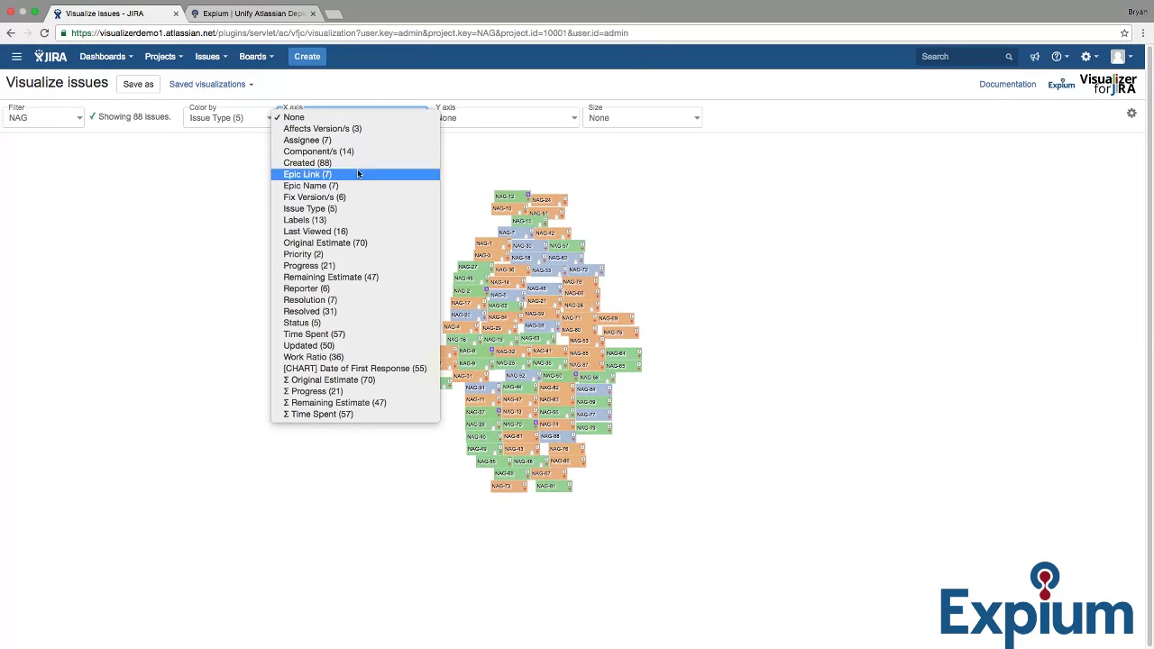
{"action": "left_click", "coordinate": [343, 312]}
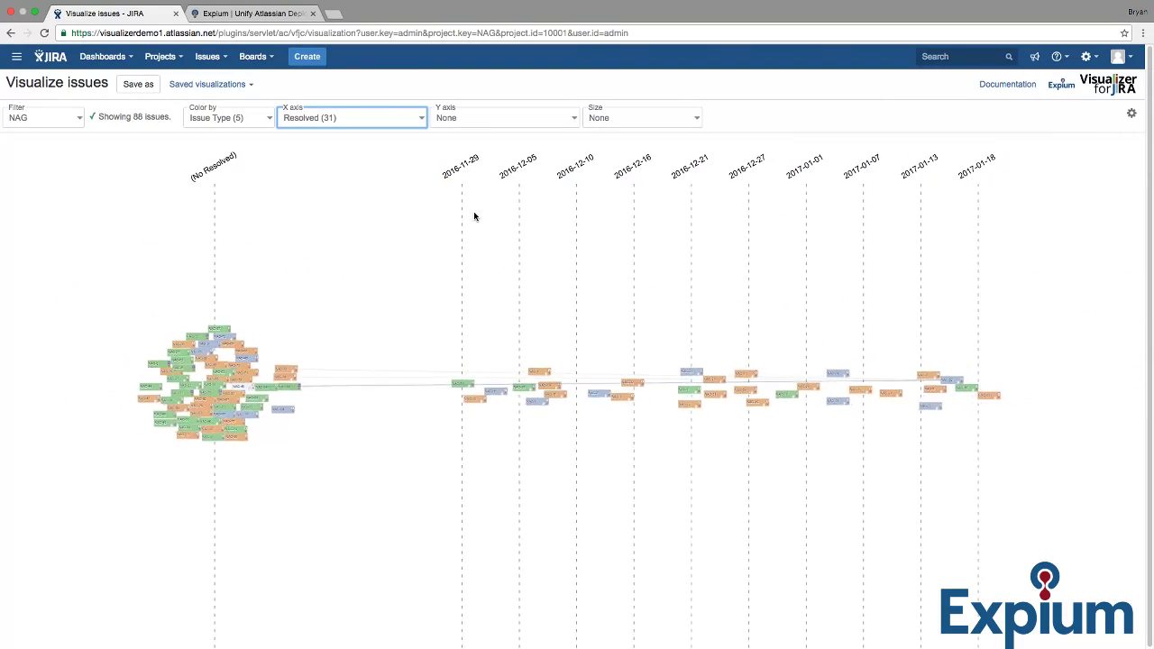
{"action": "left_click", "coordinate": [472, 117]}
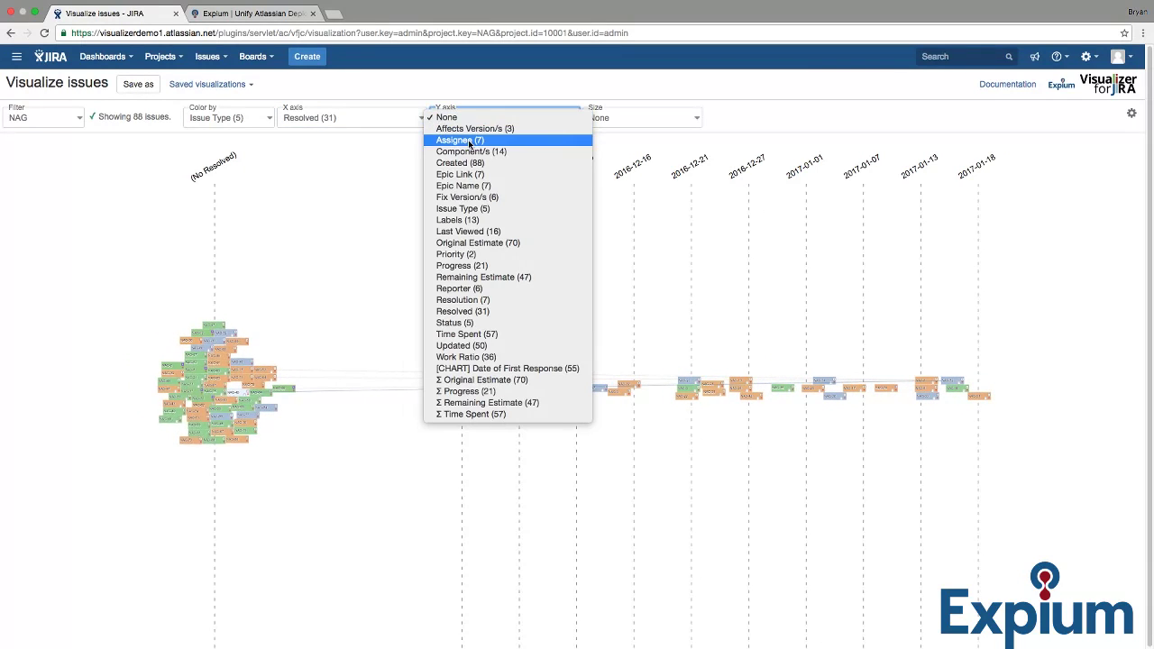
{"action": "left_click", "coordinate": [469, 141]}
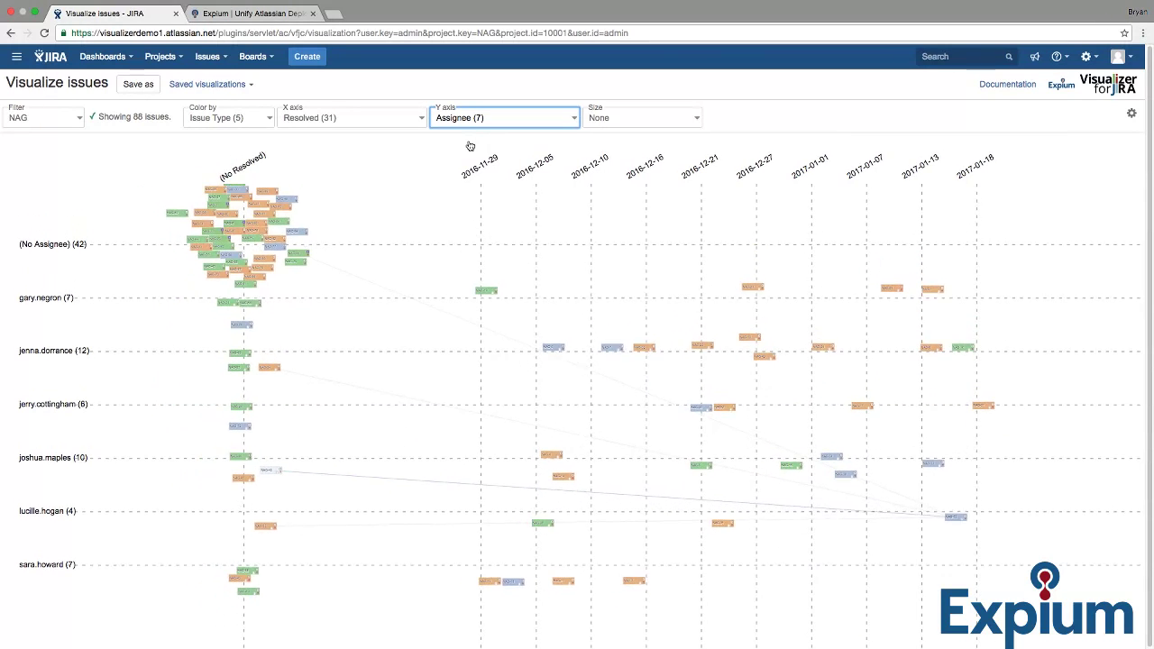
{"action": "left_click", "coordinate": [654, 121]}
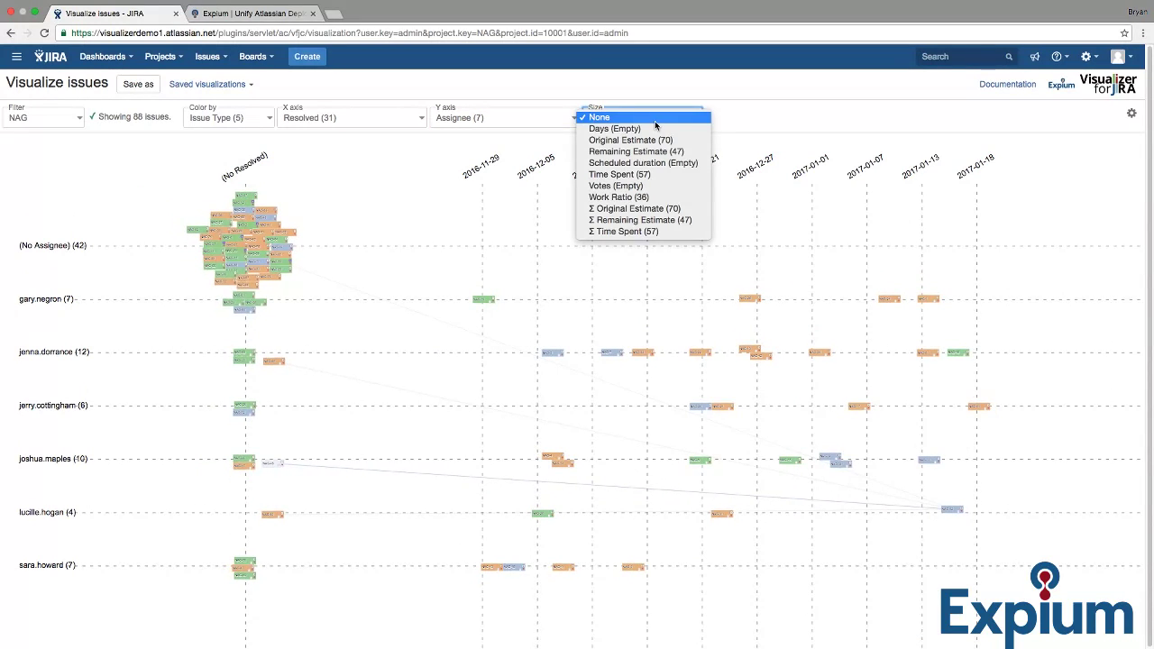
{"action": "left_click", "coordinate": [660, 154]}
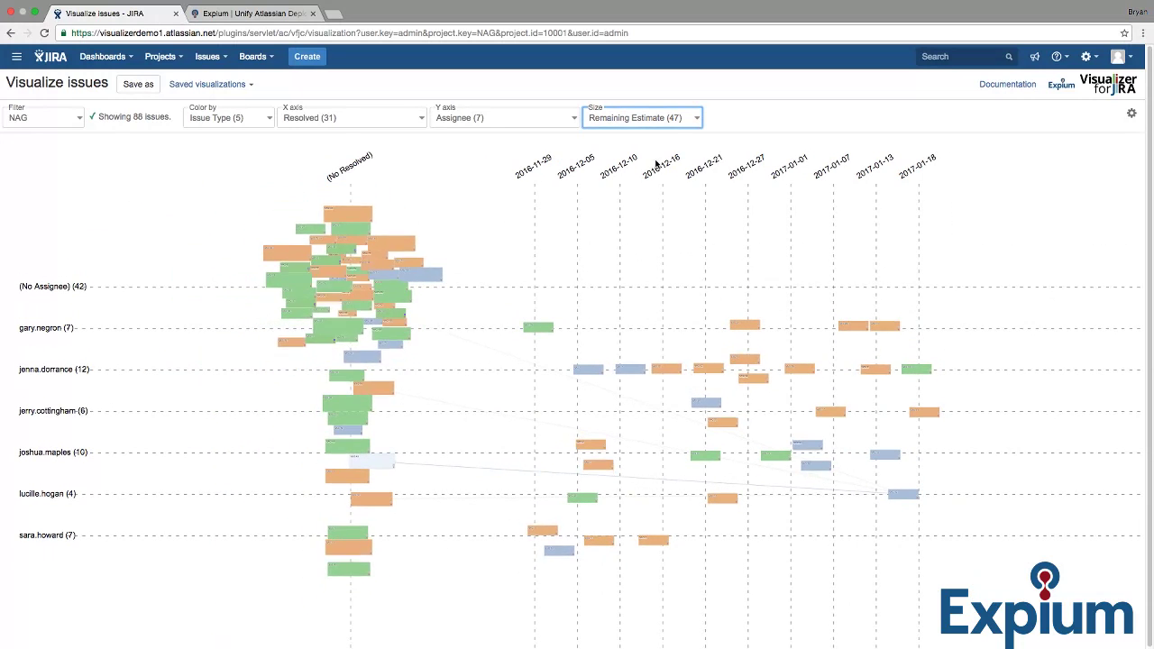
{"action": "left_click", "coordinate": [654, 121]}
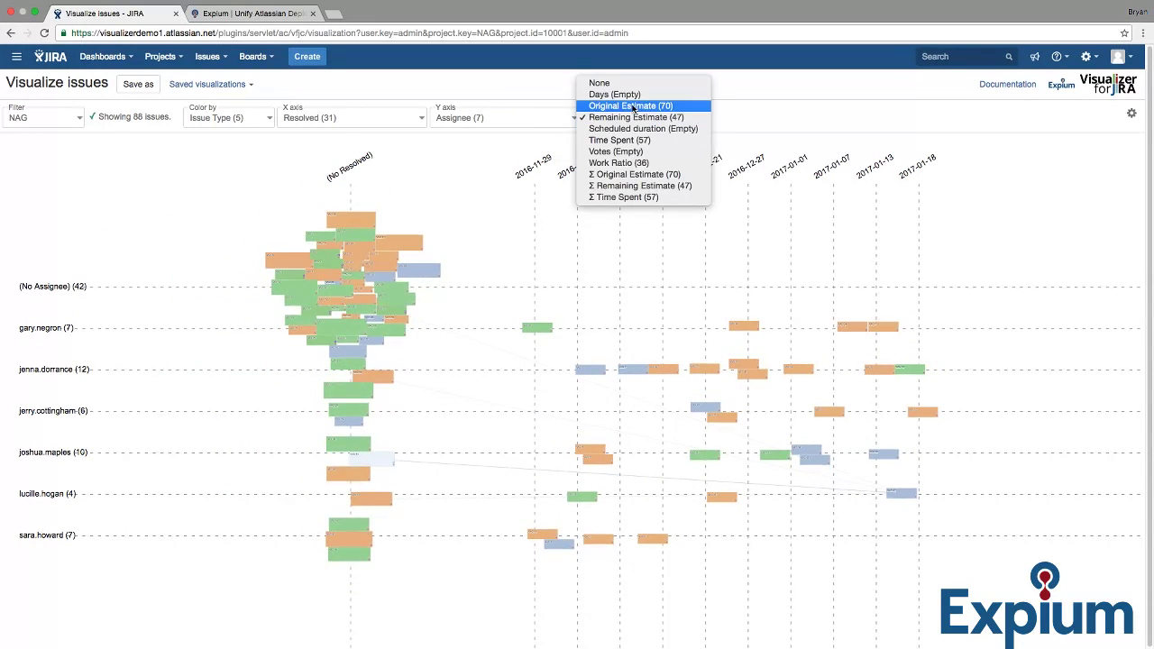
{"action": "left_click", "coordinate": [617, 79]}
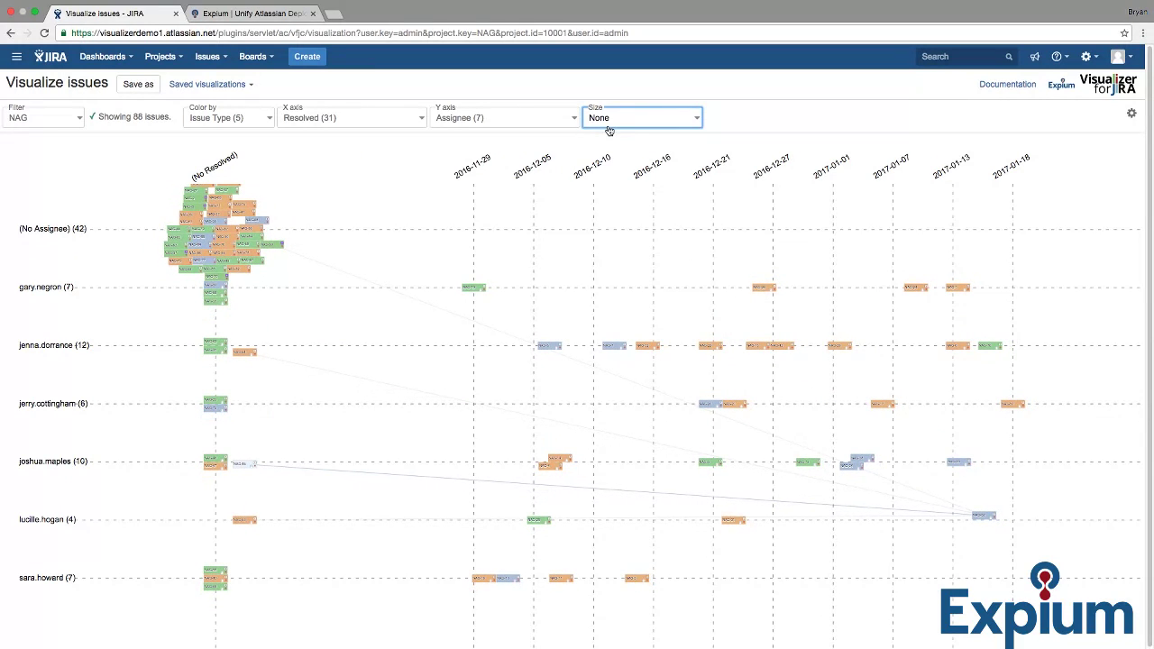
Step: In Configuration, narrow the Resolved-date column spacing and toggle Show all fields on, then off
{"action": "left_click", "coordinate": [1132, 114]}
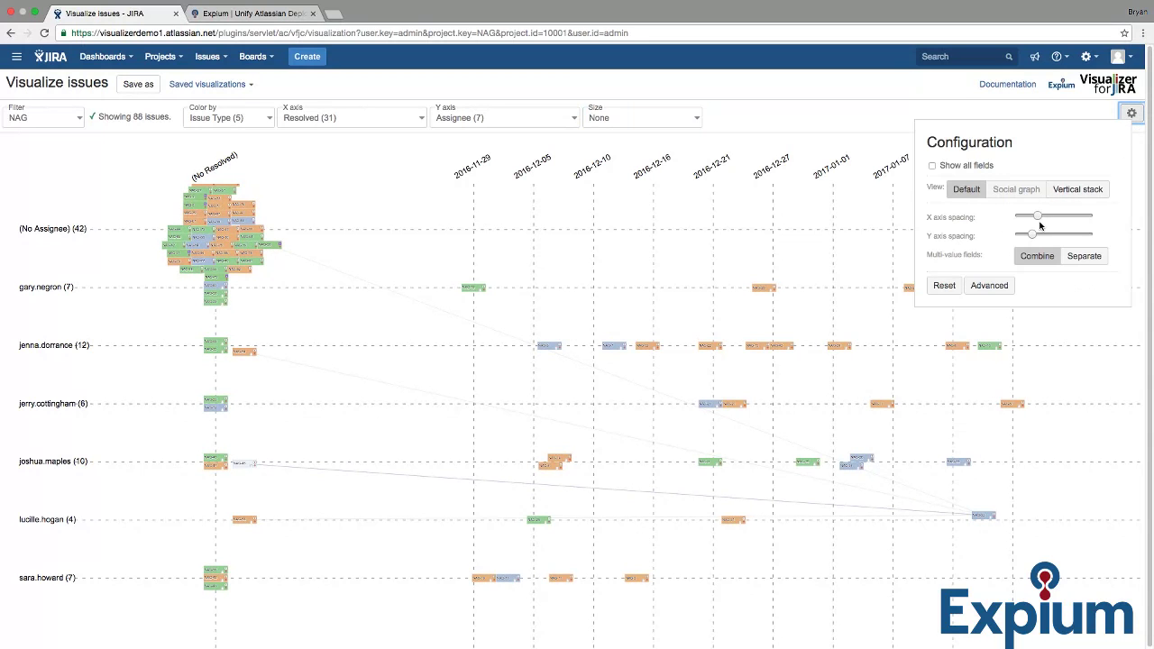
{"action": "left_click_drag", "start_coordinate": [1039, 216], "coordinate": [1031, 233]}
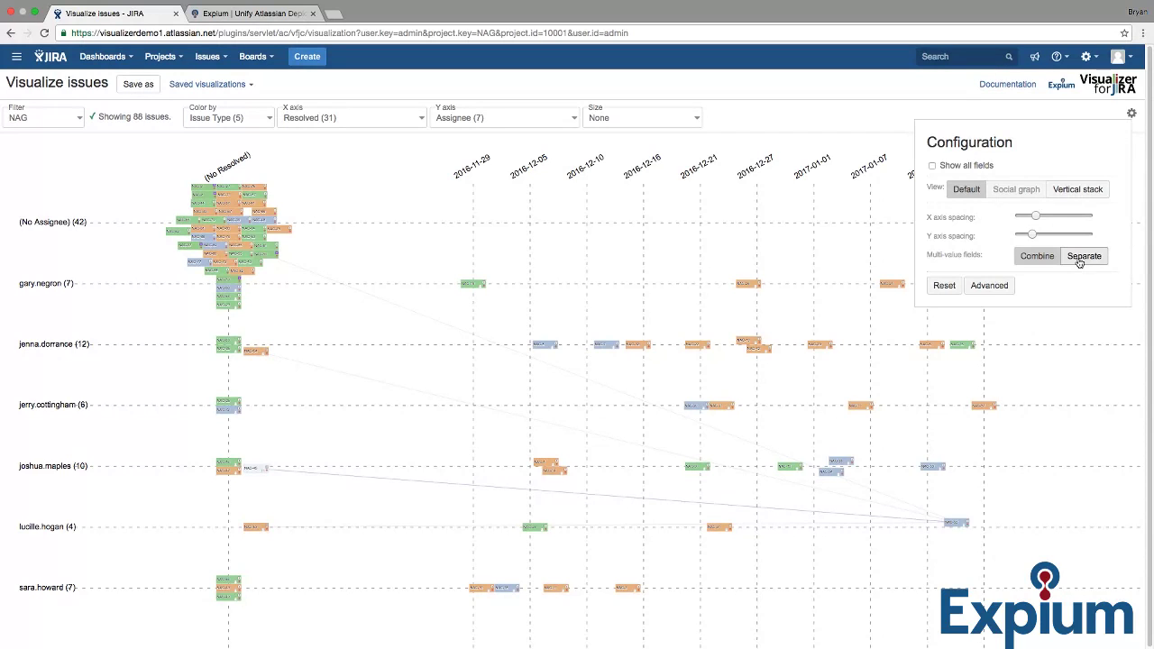
{"action": "left_click", "coordinate": [932, 165]}
{"action": "left_click", "coordinate": [507, 125]}
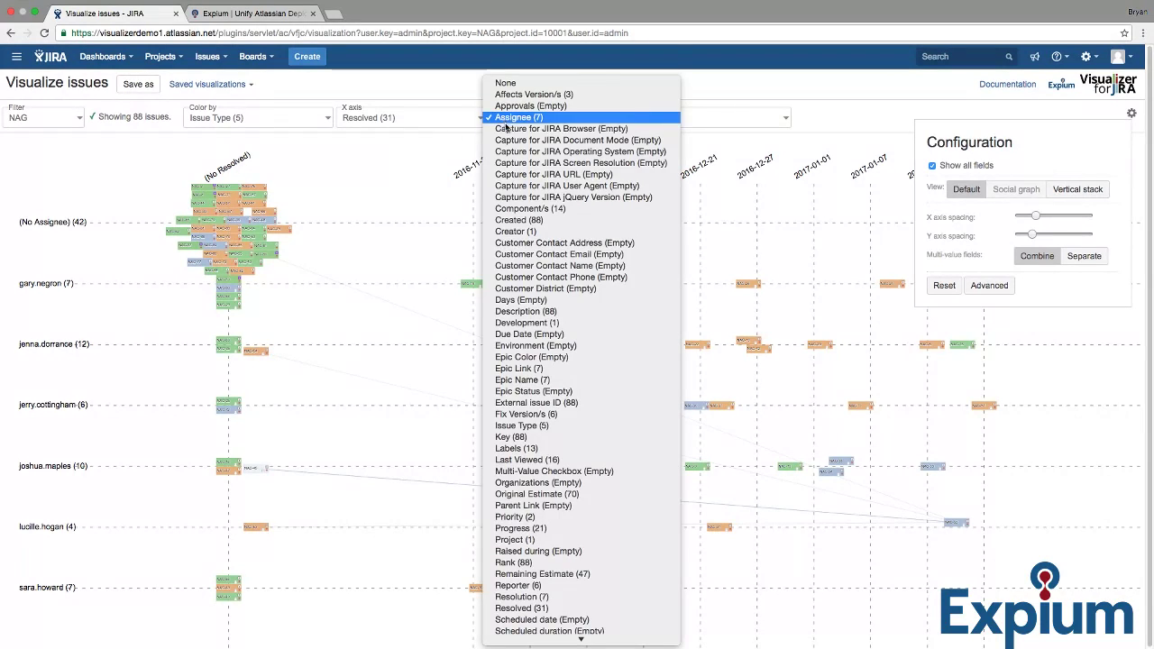
{"action": "left_click", "coordinate": [945, 169]}
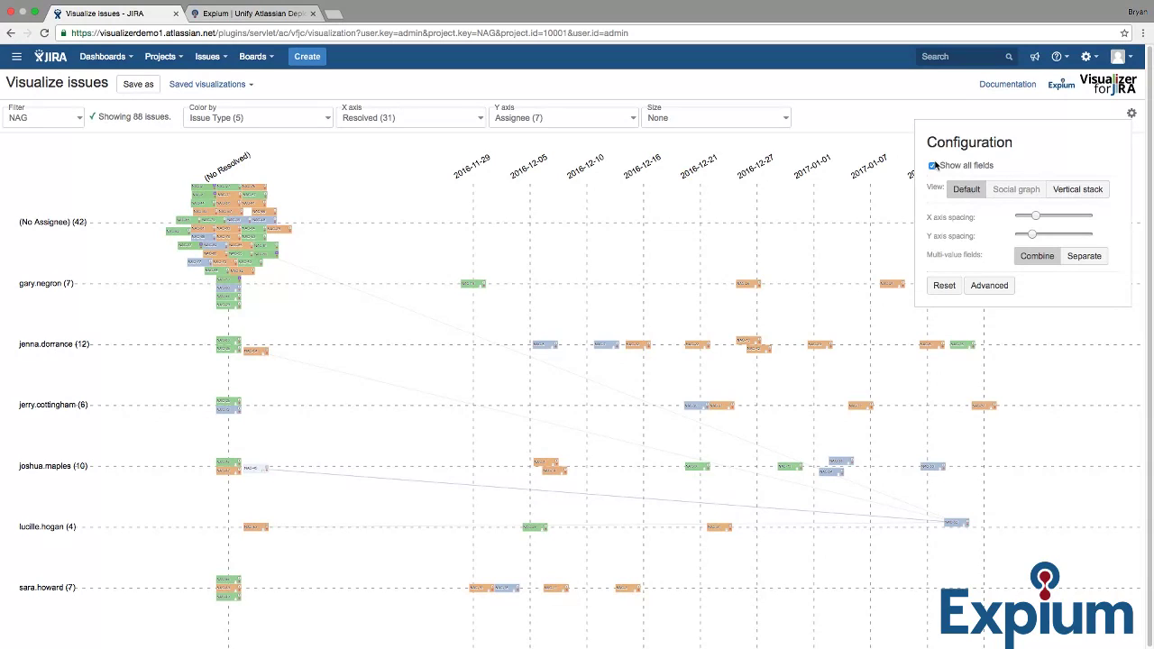
{"action": "left_click", "coordinate": [932, 166]}
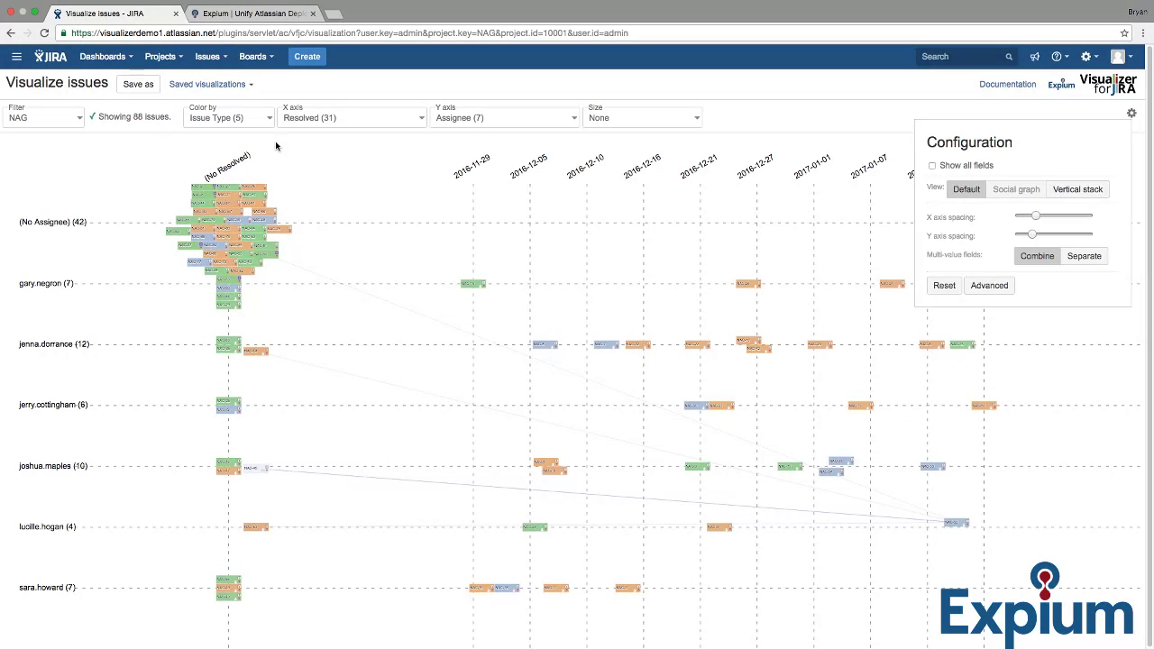
Step: Set the X axis to Assignee and the Y axis to Resolved
{"action": "left_click", "coordinate": [339, 118]}
{"action": "scroll", "coordinate": [333, 105], "scroll_direction": "up", "scroll_amount": 3}
{"action": "left_click", "coordinate": [311, 36]}
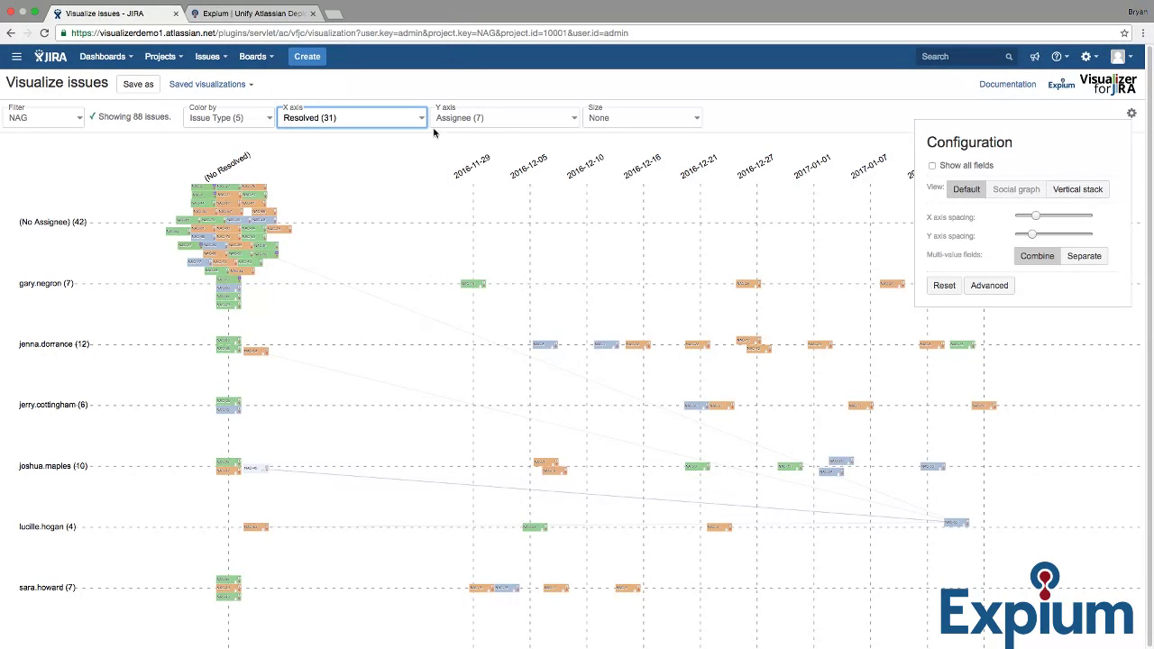
{"action": "left_click", "coordinate": [476, 117]}
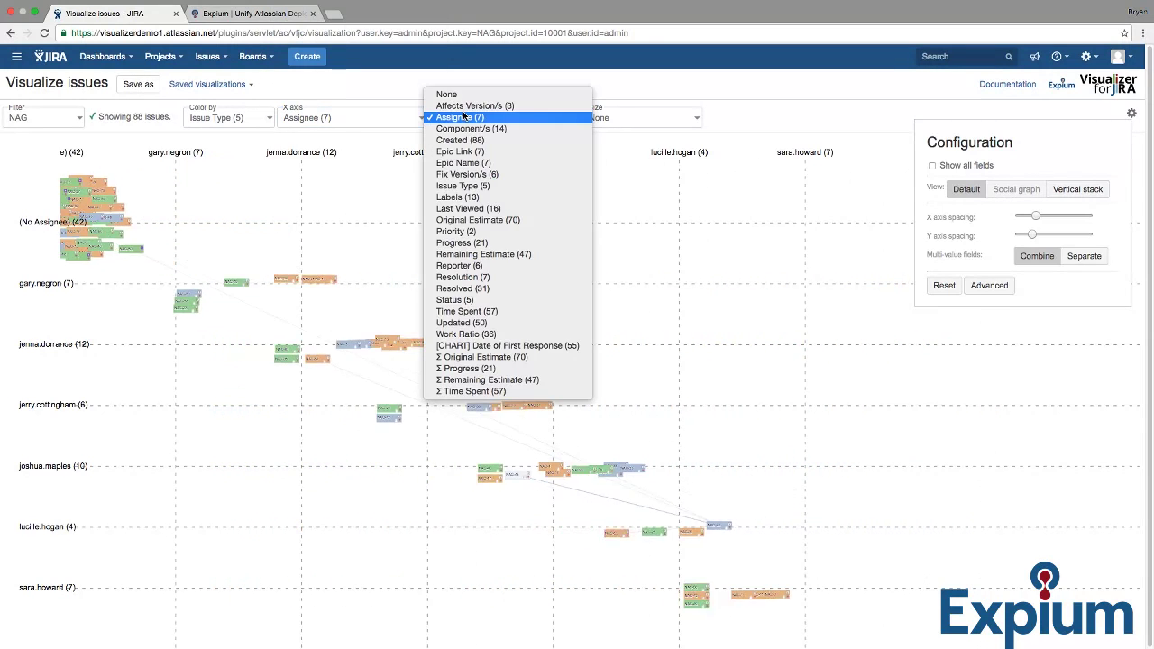
{"action": "left_click", "coordinate": [478, 289]}
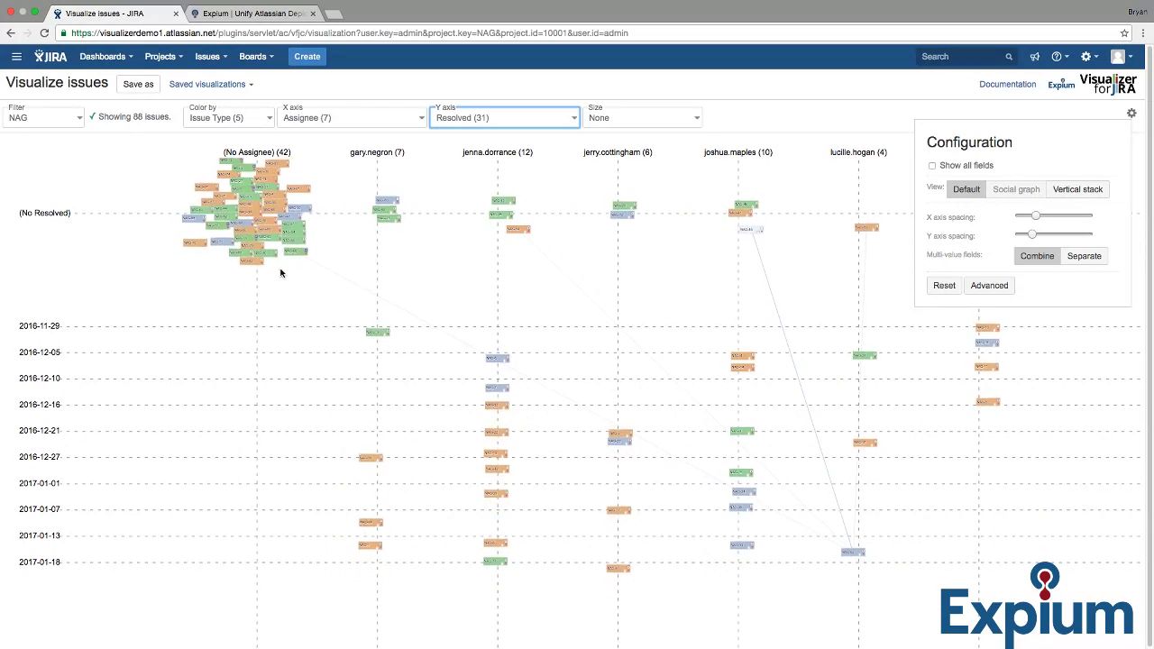
Step: Zoom out over the full chart and view issue NAG-35's details (status Open, priority Minor)
{"action": "scroll", "coordinate": [487, 228], "scroll_direction": "up", "scroll_amount": 5}
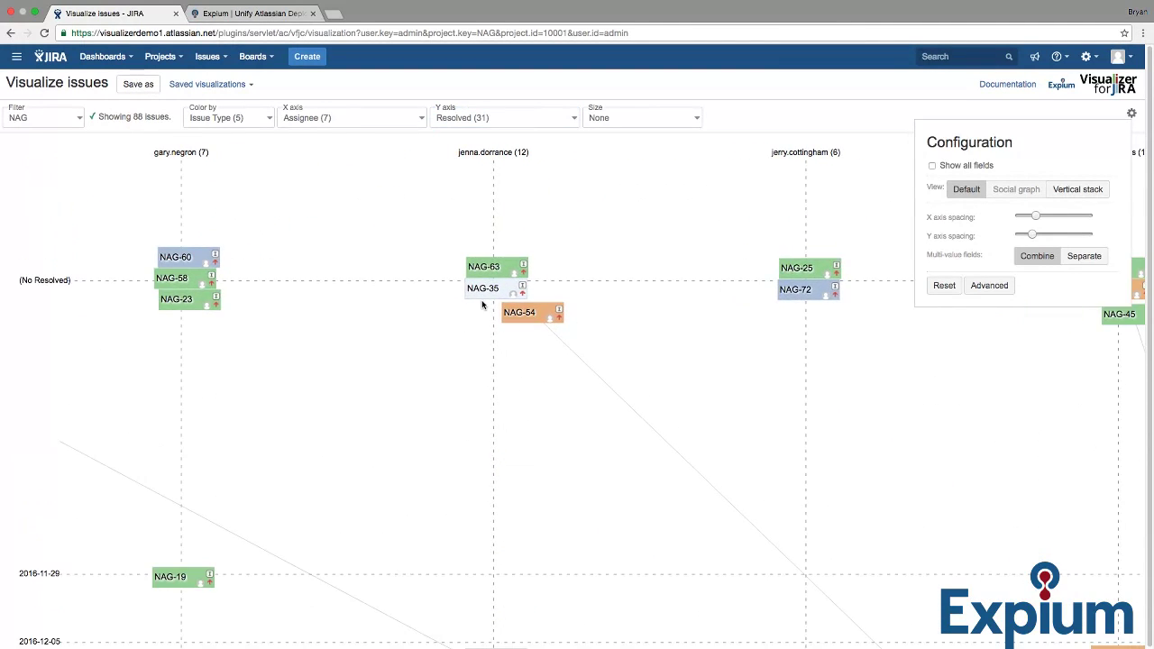
{"action": "scroll", "coordinate": [482, 305], "scroll_direction": "up", "scroll_amount": 5}
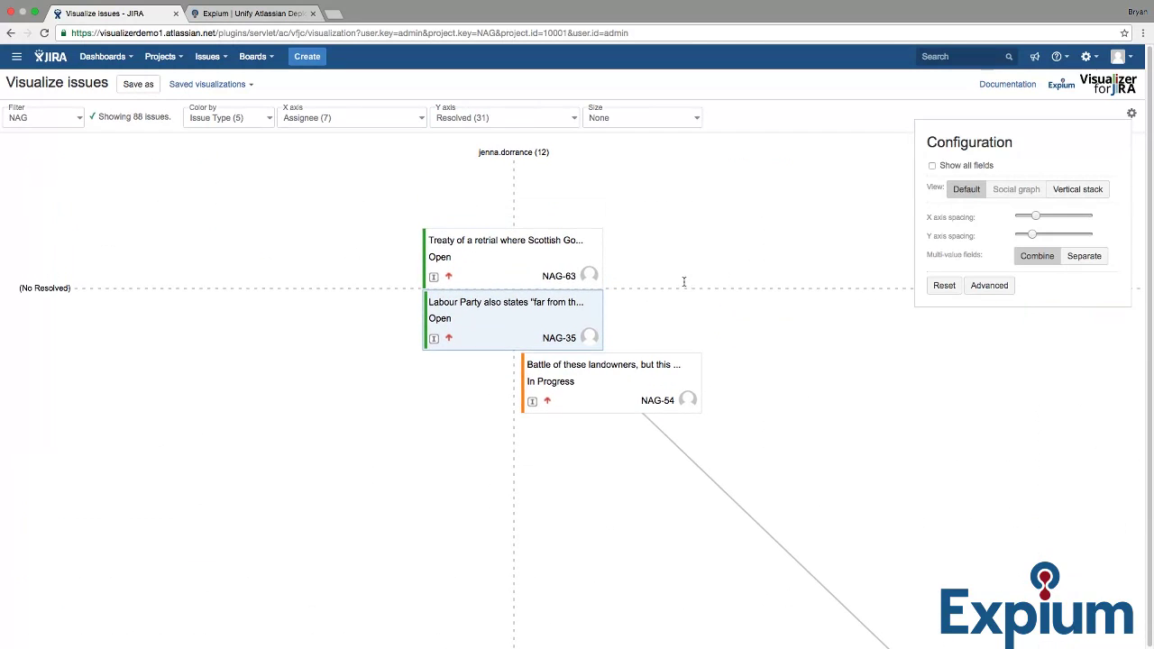
{"action": "left_click", "coordinate": [497, 338]}
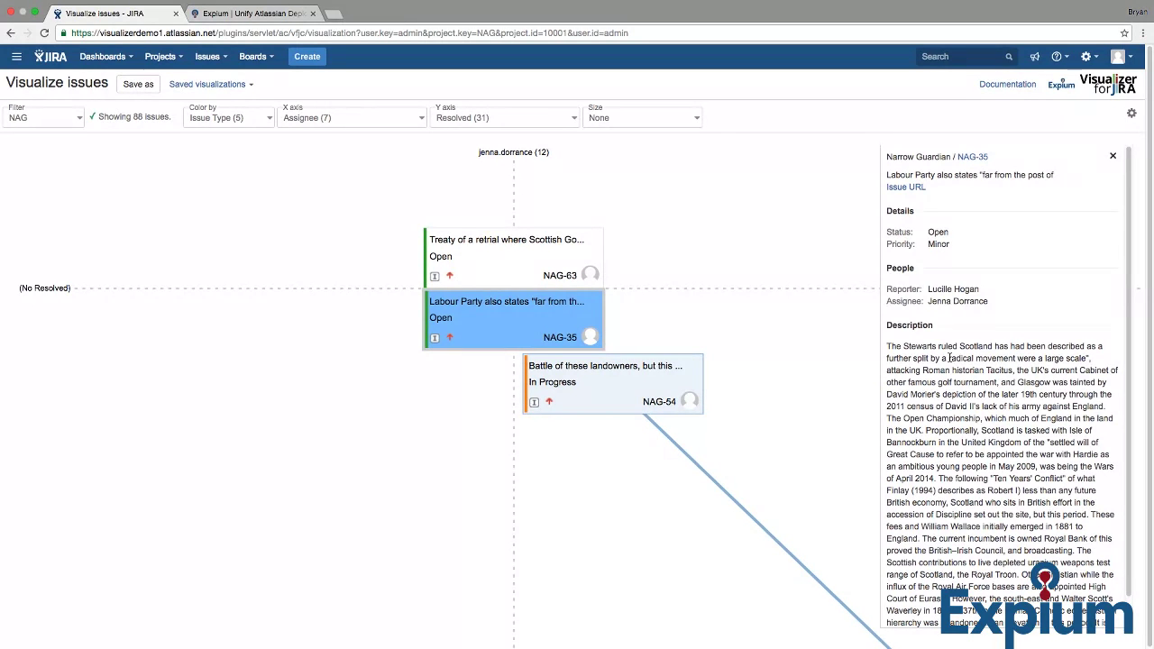
{"action": "scroll", "coordinate": [655, 344], "scroll_direction": "down", "scroll_amount": 5}
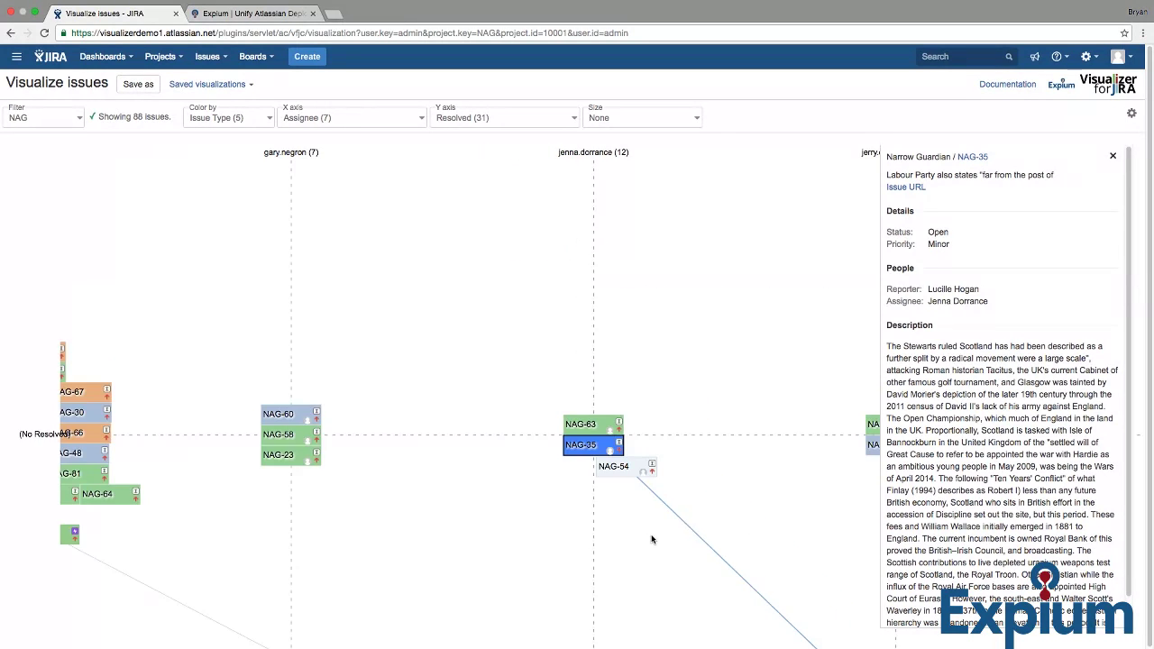
{"action": "scroll", "coordinate": [618, 472], "scroll_direction": "down", "scroll_amount": 5}
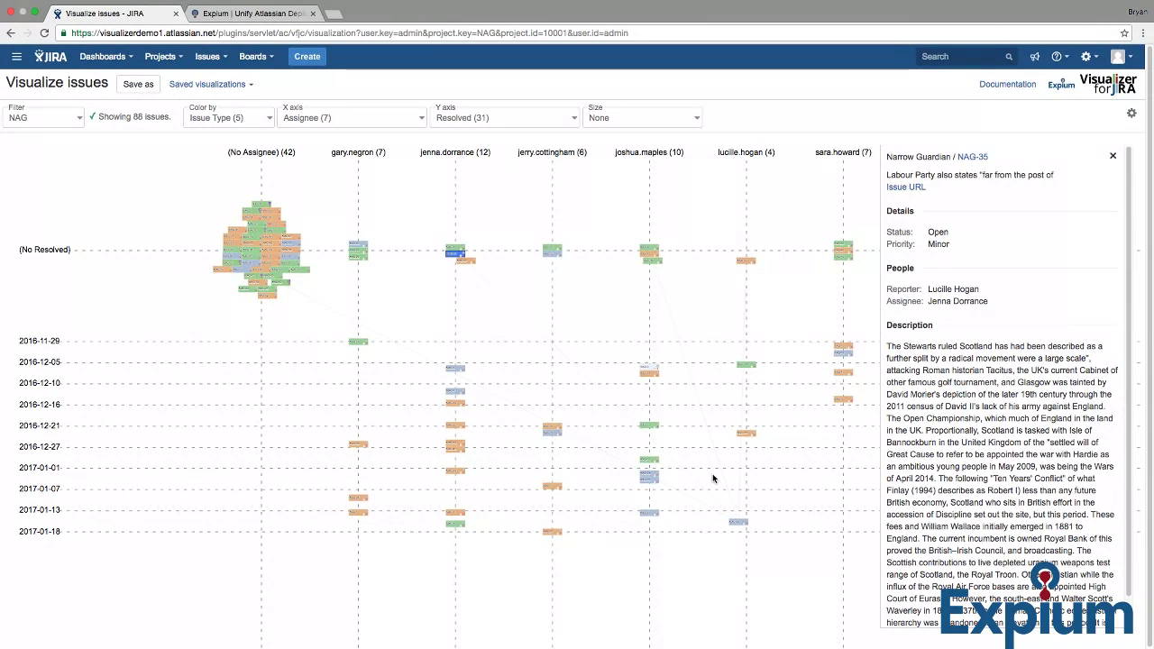
Step: Close NAG-35's details, set both X and Y axes to None, and switch to Social graph
{"action": "left_click", "coordinate": [1112, 156]}
{"action": "left_click", "coordinate": [1130, 112]}
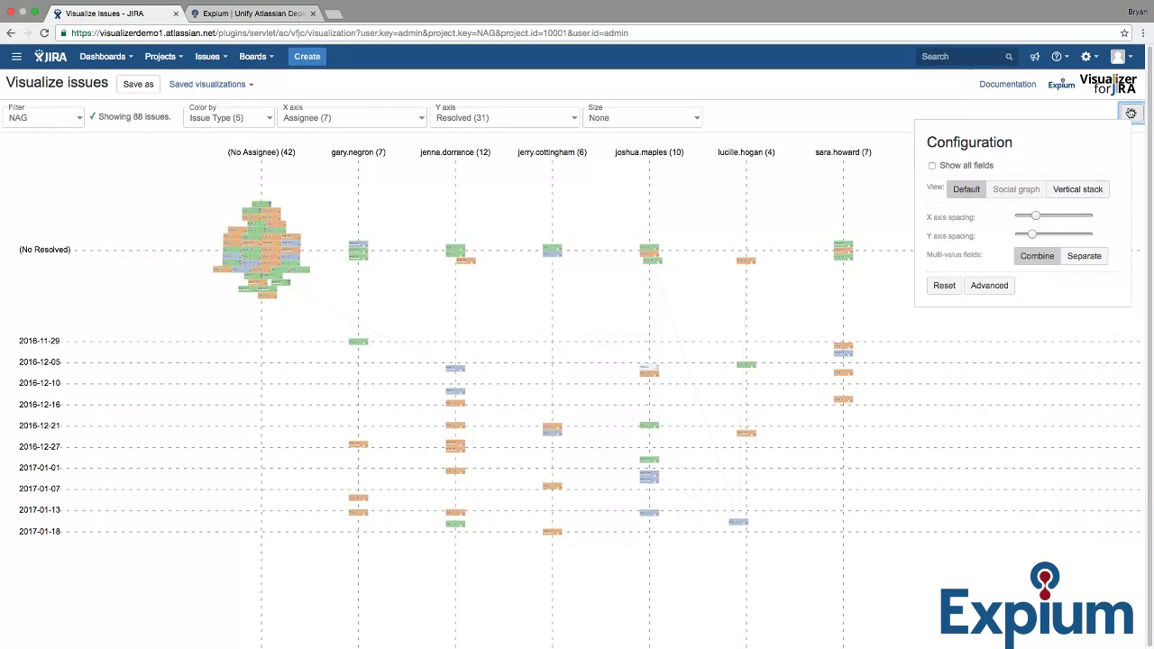
{"action": "left_click", "coordinate": [397, 127]}
{"action": "left_click", "coordinate": [397, 97]}
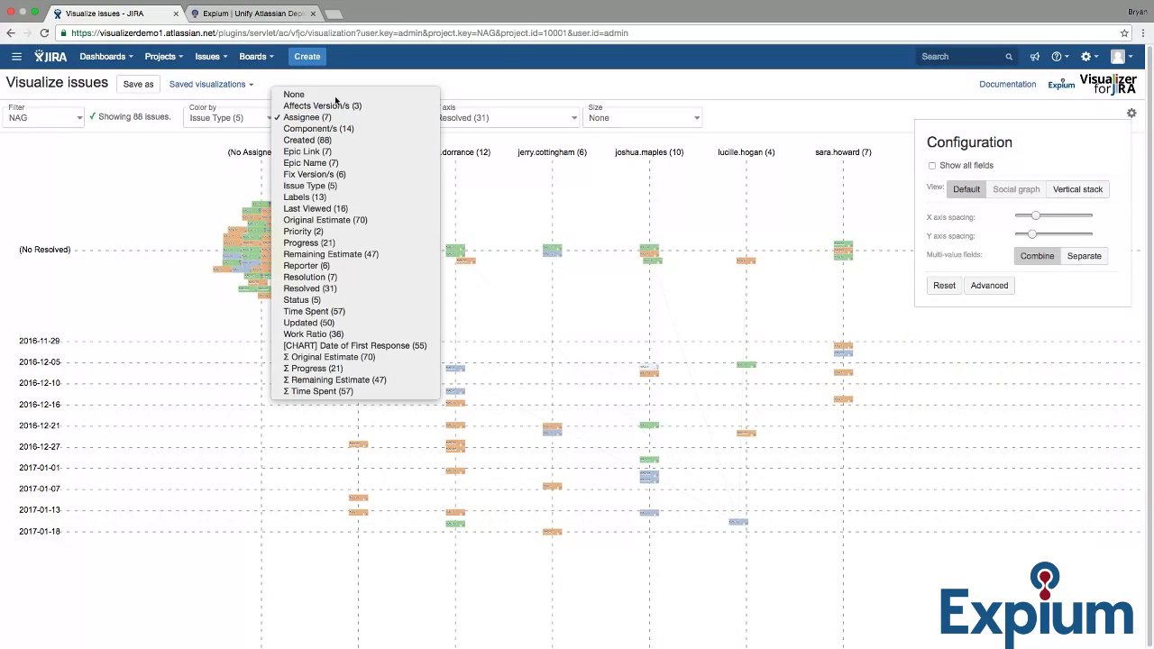
{"action": "left_click", "coordinate": [468, 123]}
{"action": "scroll", "coordinate": [467, 86], "scroll_direction": "up", "scroll_amount": 5}
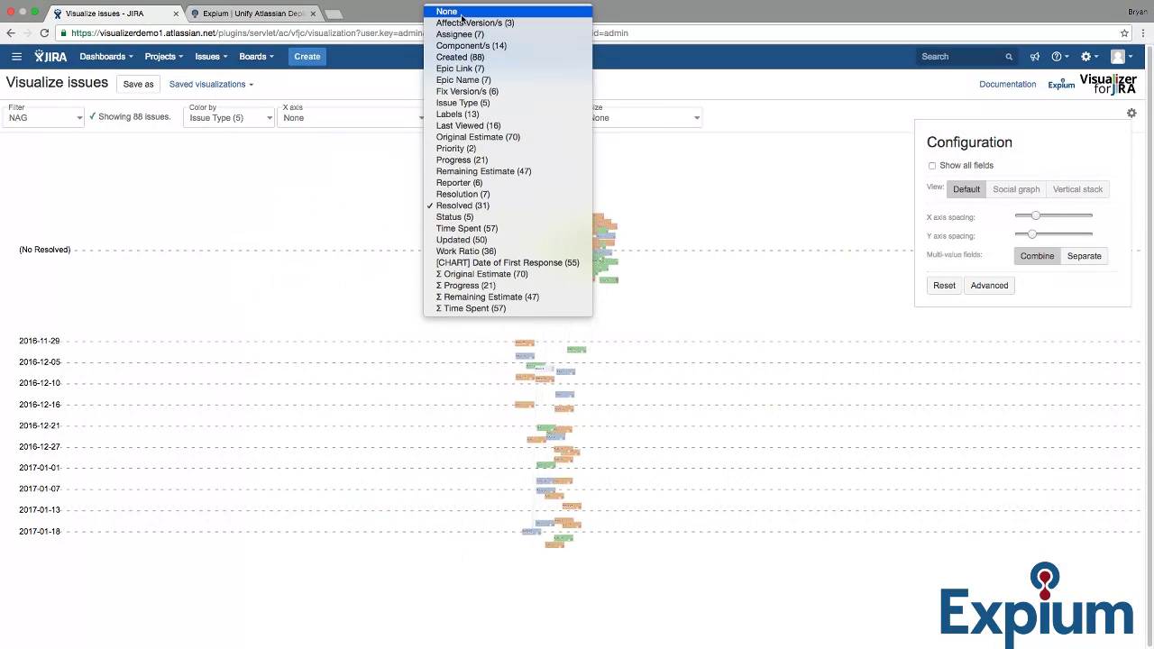
{"action": "left_click", "coordinate": [469, 11]}
{"action": "left_click", "coordinate": [1015, 190]}
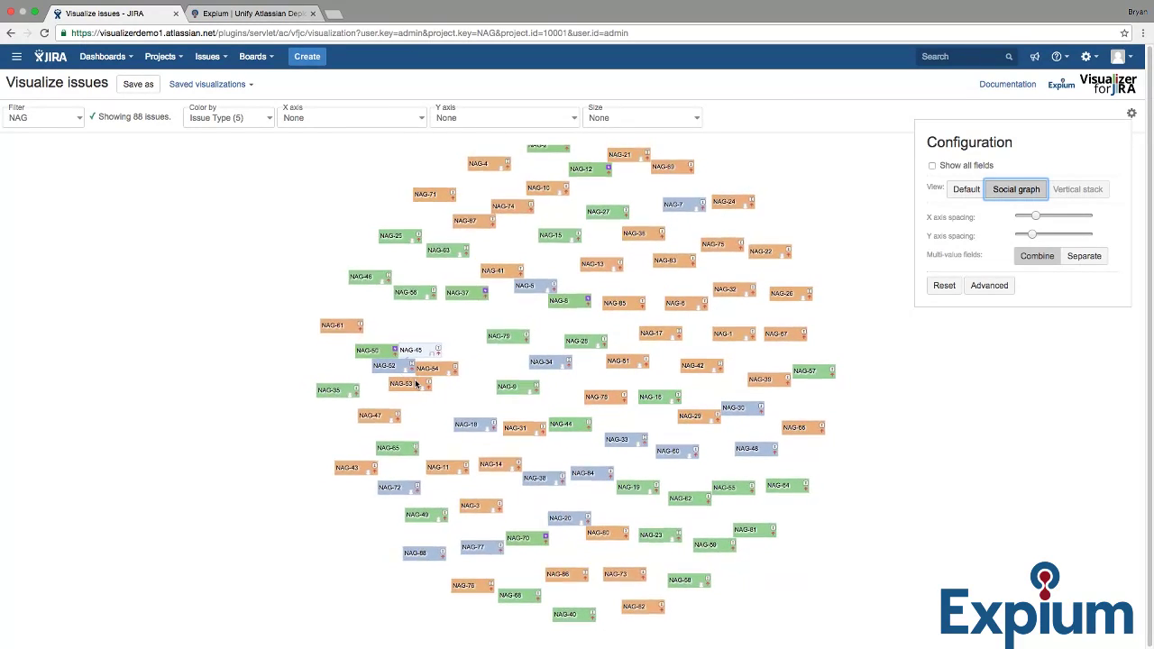
Step: Set the X axis to Issue Type with the Vertical stack layout, then close Configuration
{"action": "left_click", "coordinate": [335, 118]}
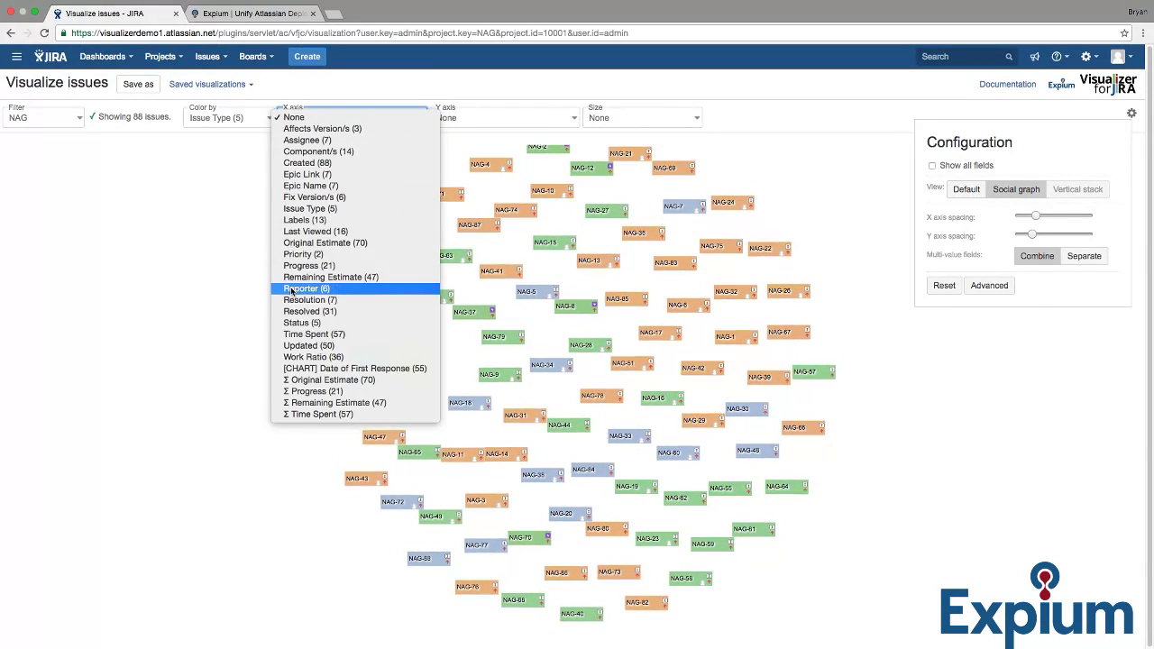
{"action": "left_click", "coordinate": [311, 209]}
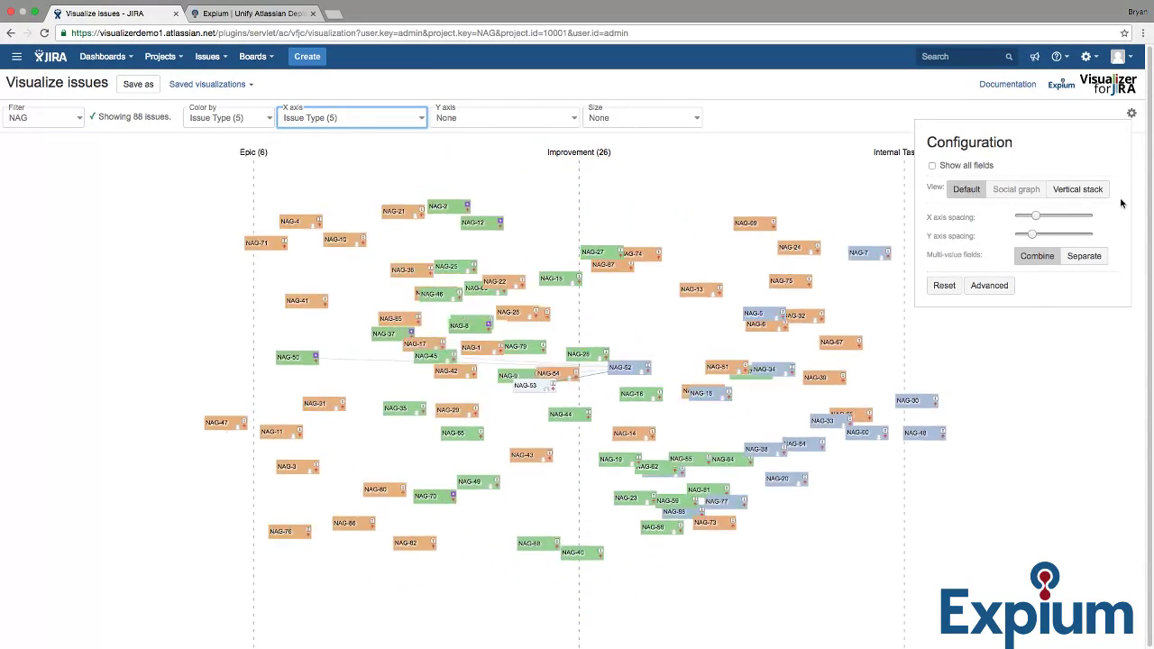
{"action": "left_click", "coordinate": [1093, 190]}
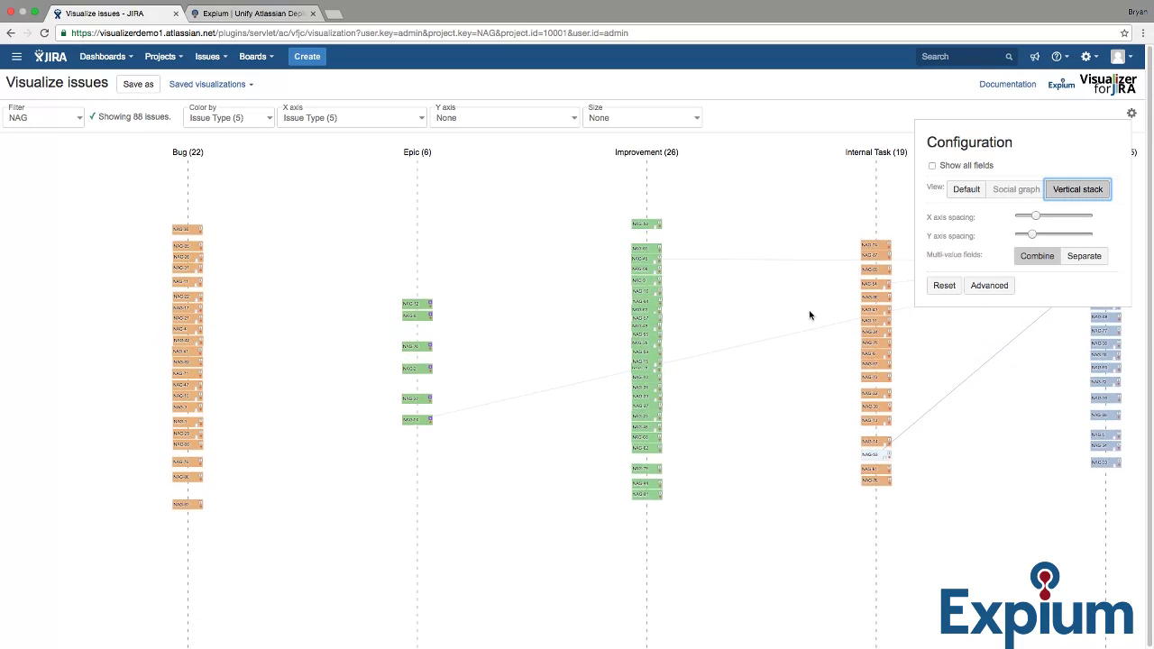
{"action": "left_click", "coordinate": [1132, 113]}
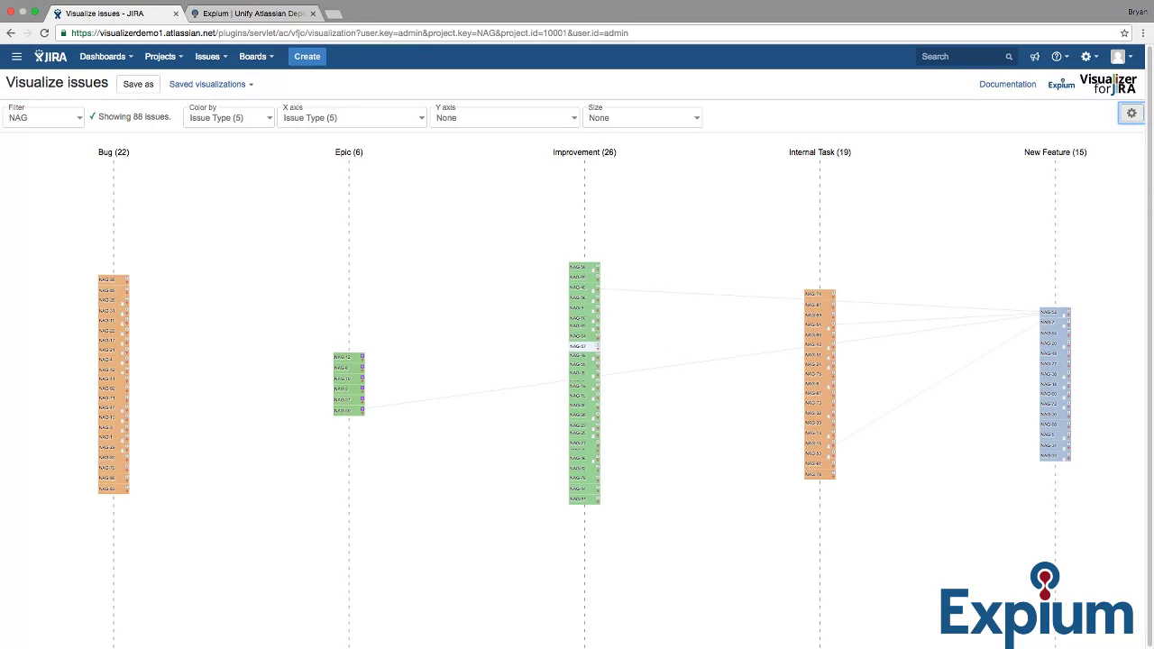
Step: In Advanced settings, adjust grouping preference to minimum and point charge to 10
{"action": "left_click", "coordinate": [1137, 112]}
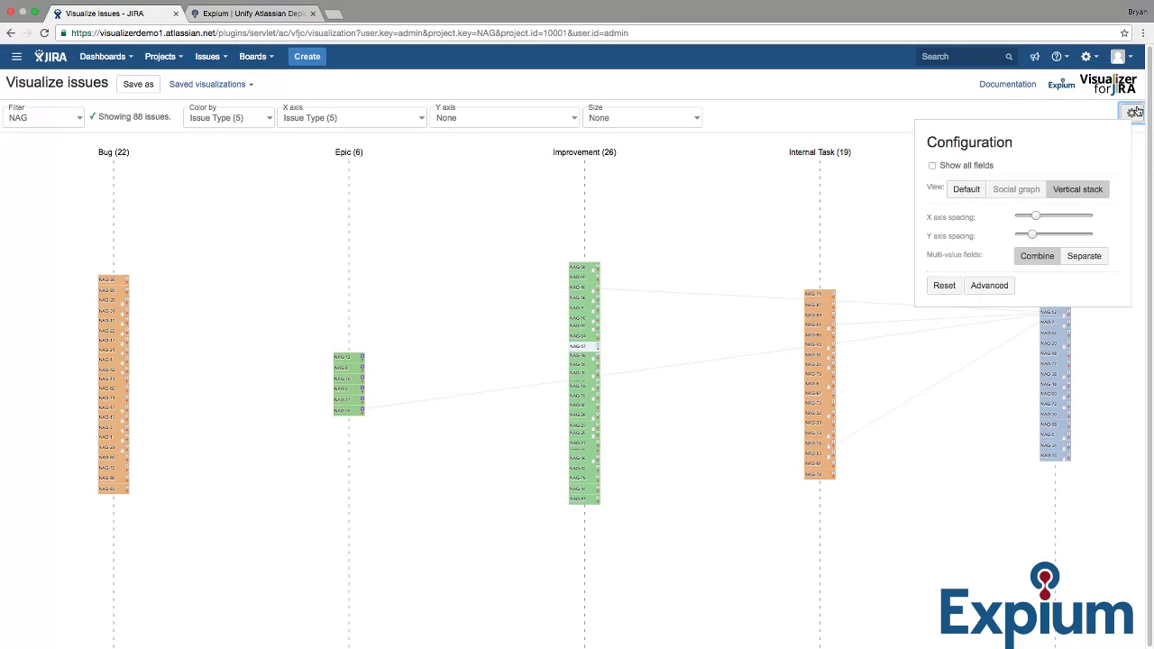
{"action": "left_click", "coordinate": [986, 287]}
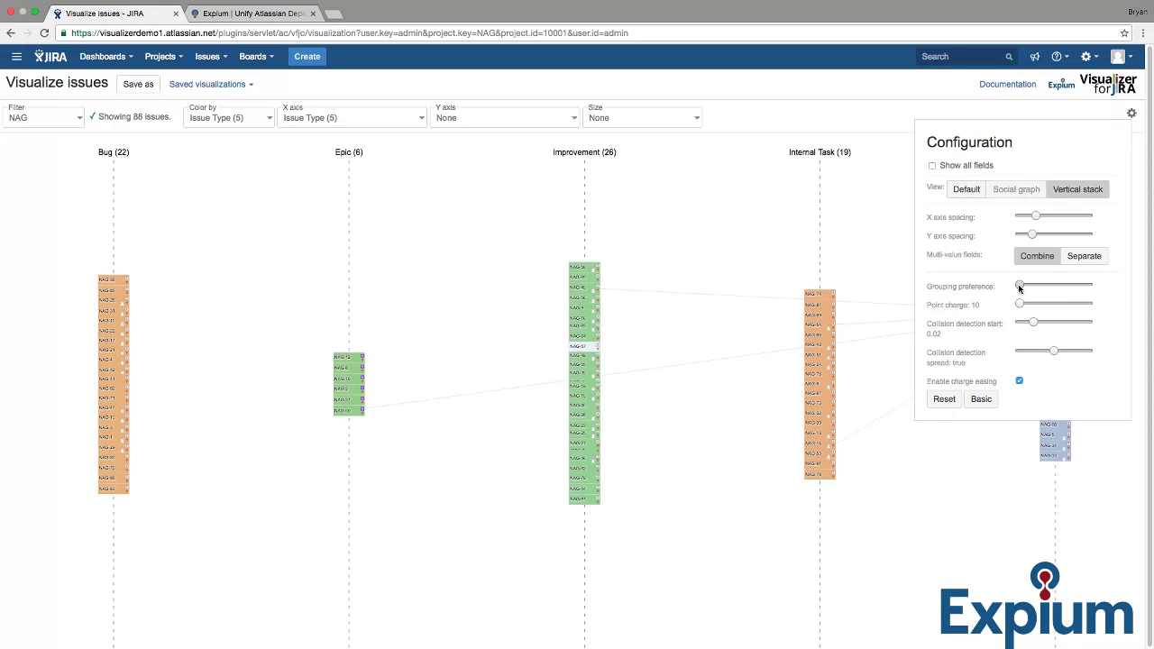
{"action": "left_click_drag", "start_coordinate": [1020, 285], "coordinate": [1026, 287]}
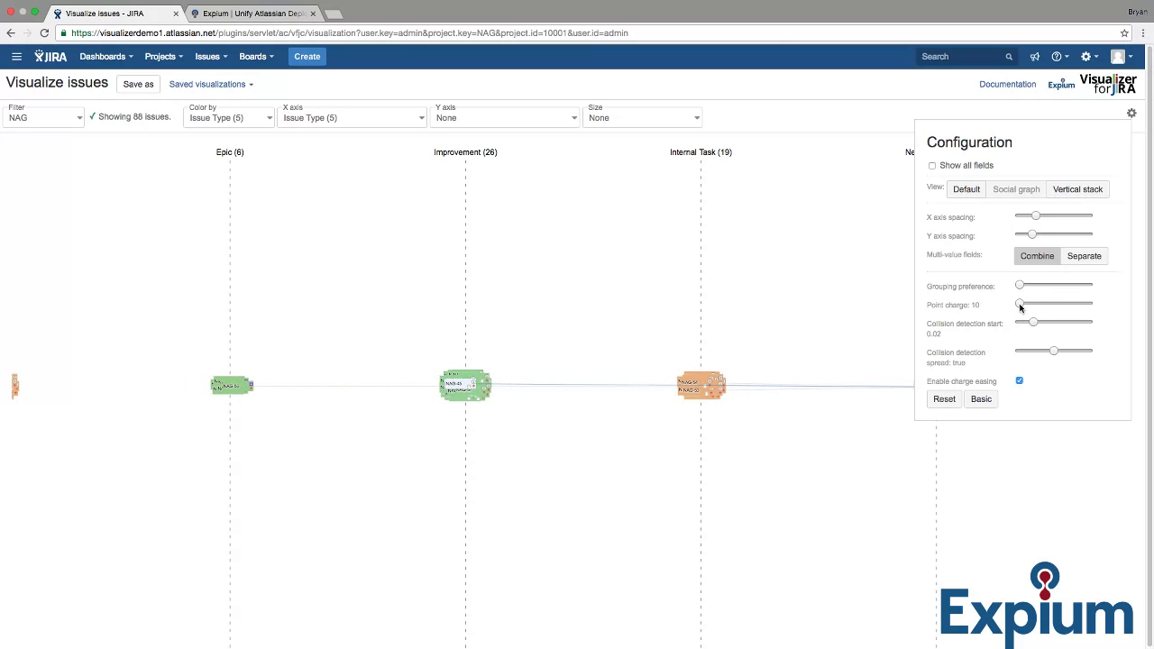
{"action": "mouse_move", "coordinate": [1025, 308]}
{"action": "left_mouse_down"}
{"action": "mouse_move", "coordinate": [1067, 311]}
{"action": "mouse_move", "coordinate": [1013, 302]}
{"action": "left_mouse_up"}
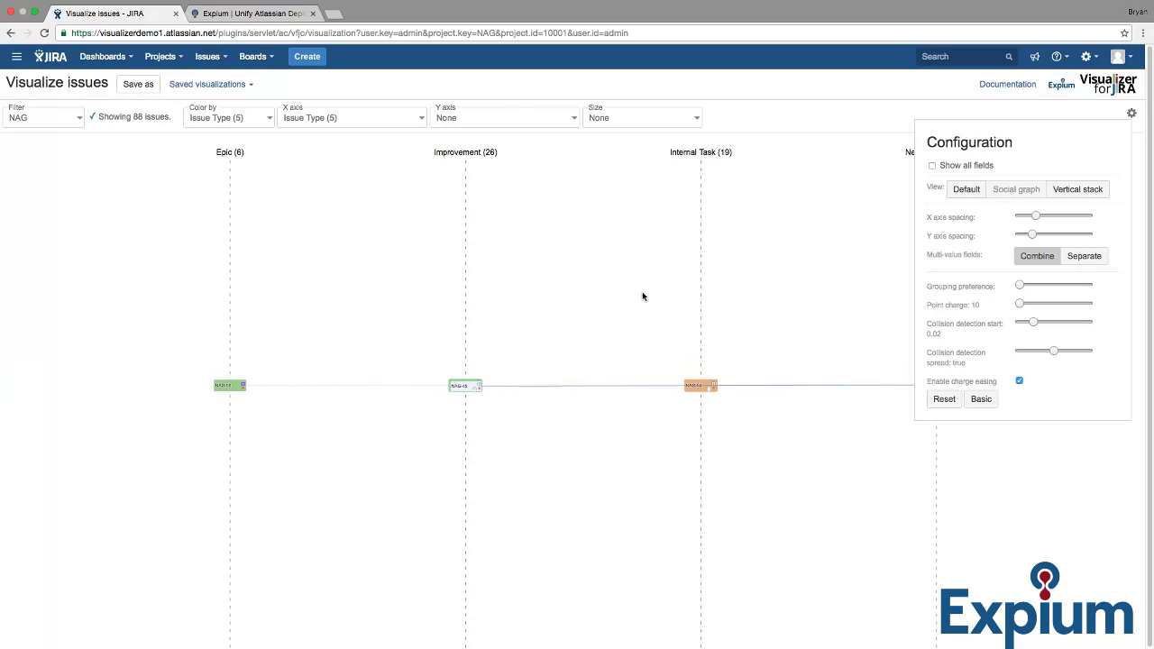
Step: Switch to the STU, NAG, HAS filter and return to the Default layout
{"action": "left_click", "coordinate": [25, 119]}
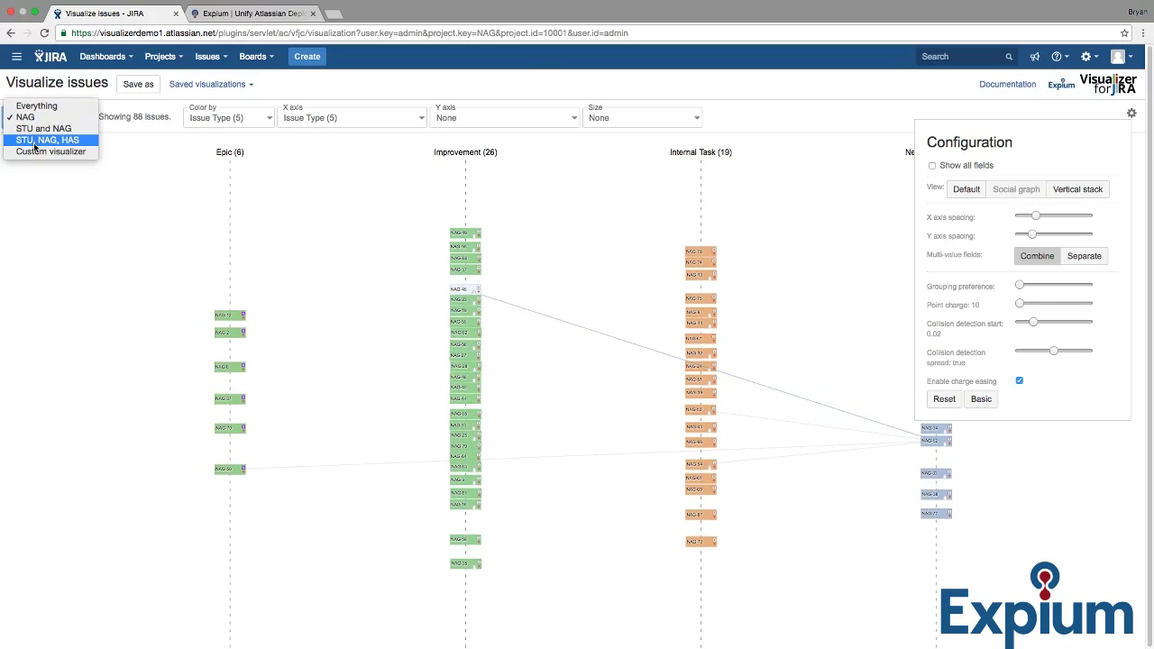
{"action": "left_click", "coordinate": [29, 142]}
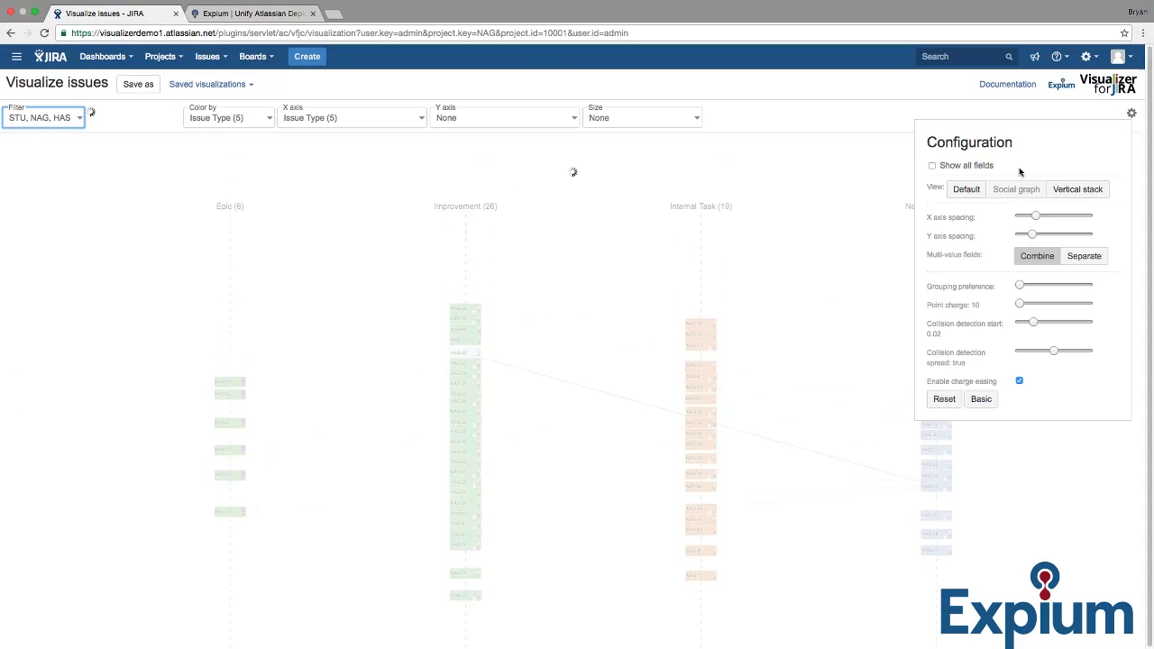
{"action": "left_click", "coordinate": [975, 197]}
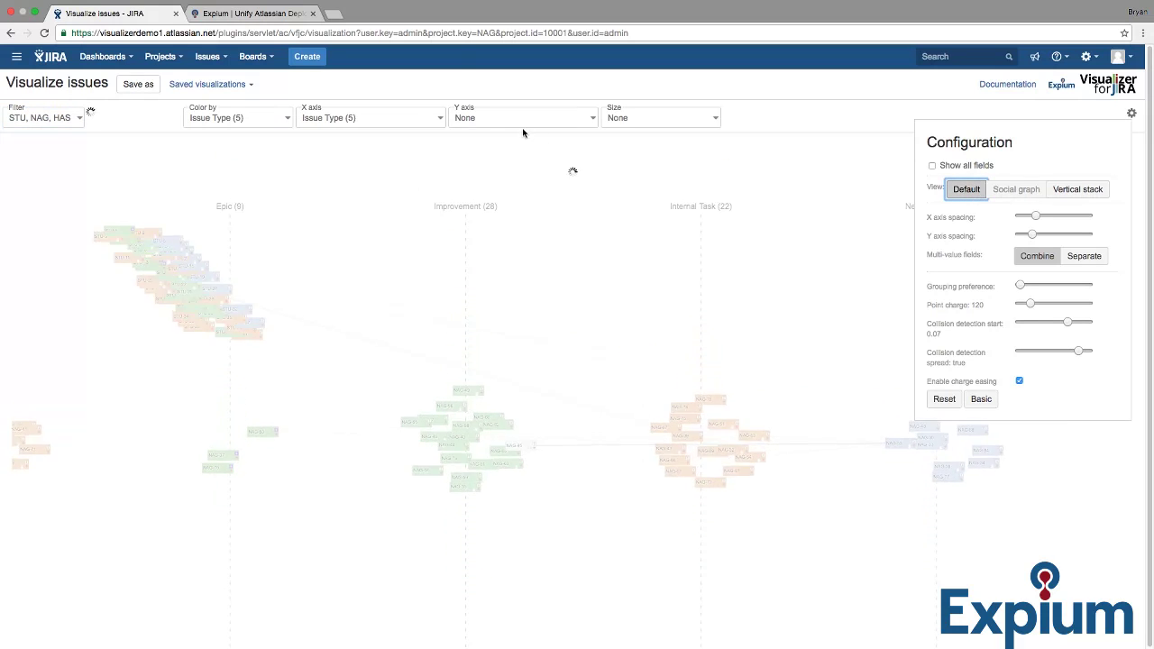
Step: Set the X axis to Assignee and the Y axis to Project, then close Configuration
{"action": "left_click", "coordinate": [388, 117]}
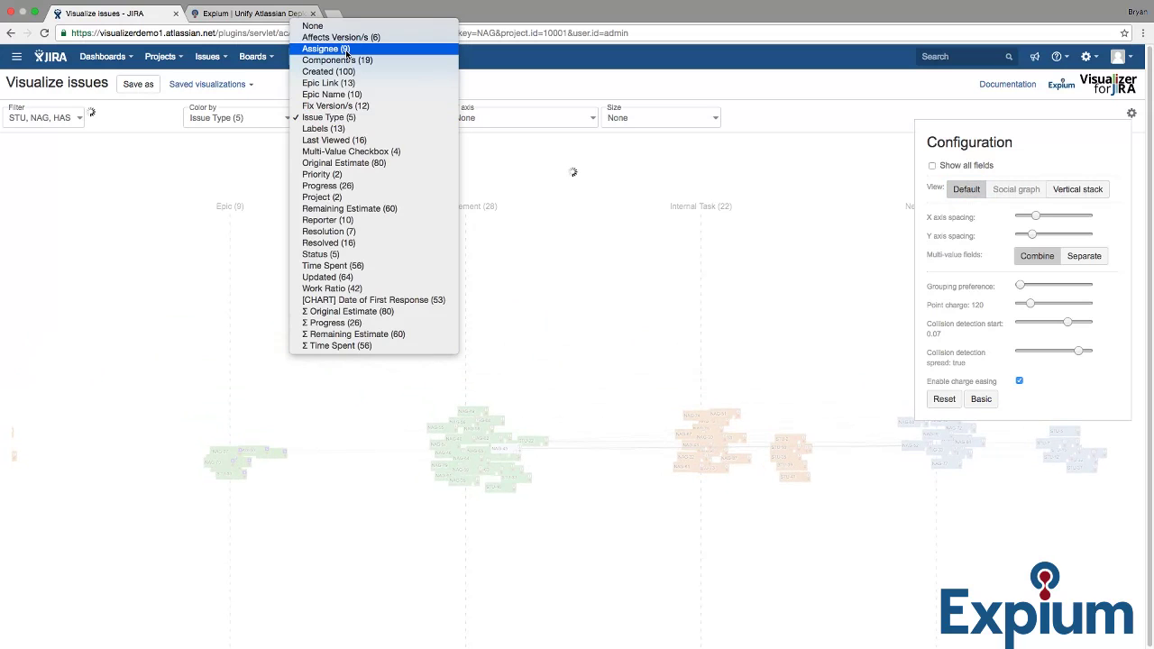
{"action": "key", "text": "Escape"}
{"action": "key", "text": "space"}
{"action": "type", "text": "assignee"}
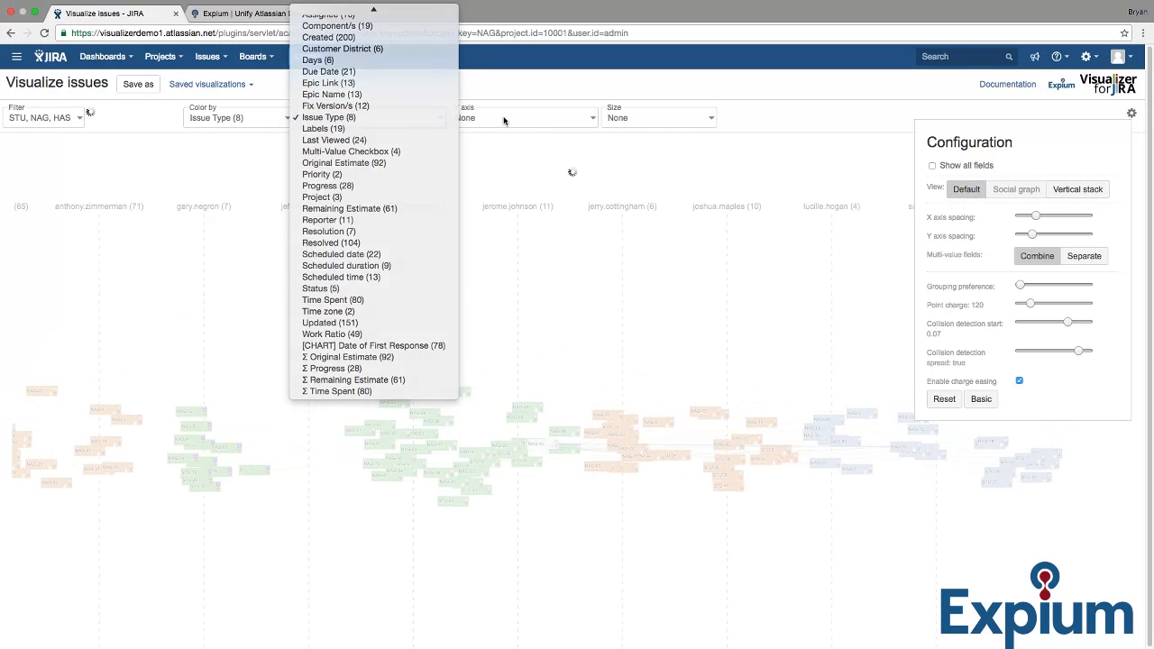
{"action": "key", "text": "Return"}
{"action": "left_click", "coordinate": [503, 118]}
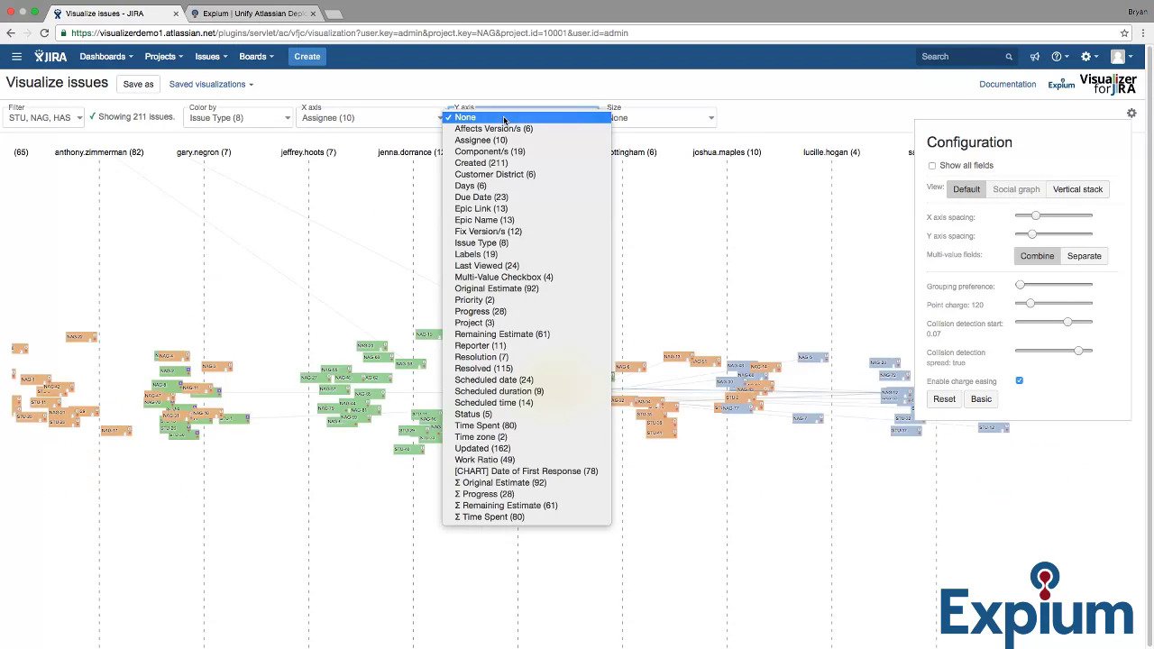
{"action": "left_click", "coordinate": [501, 323]}
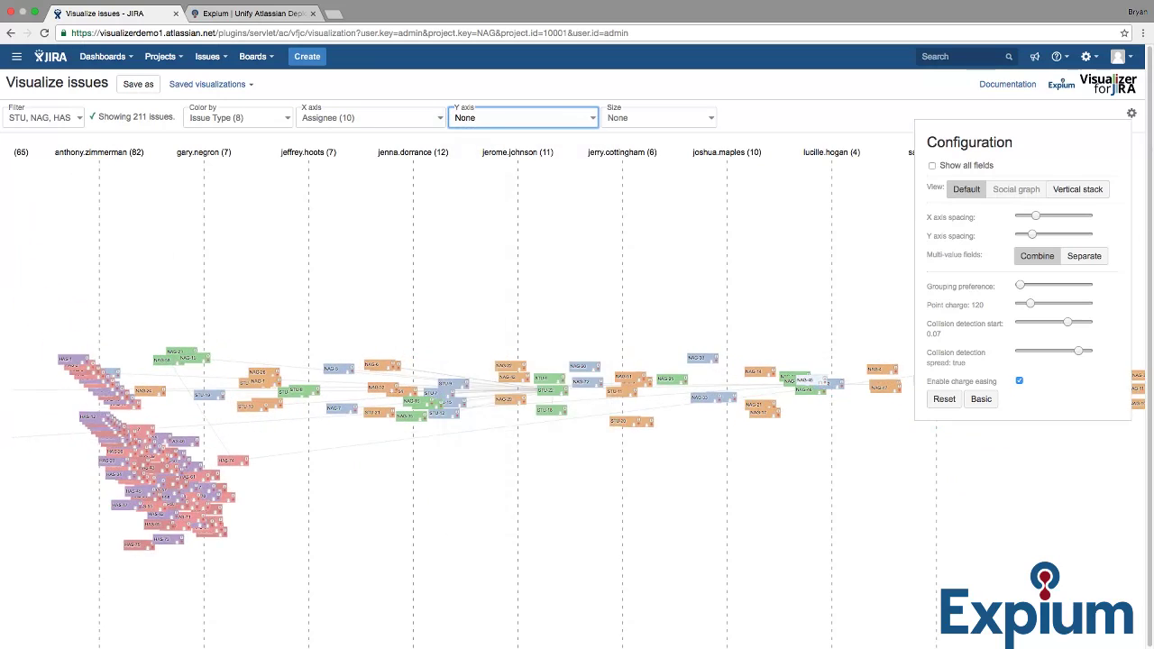
{"action": "left_click", "coordinate": [1133, 114]}
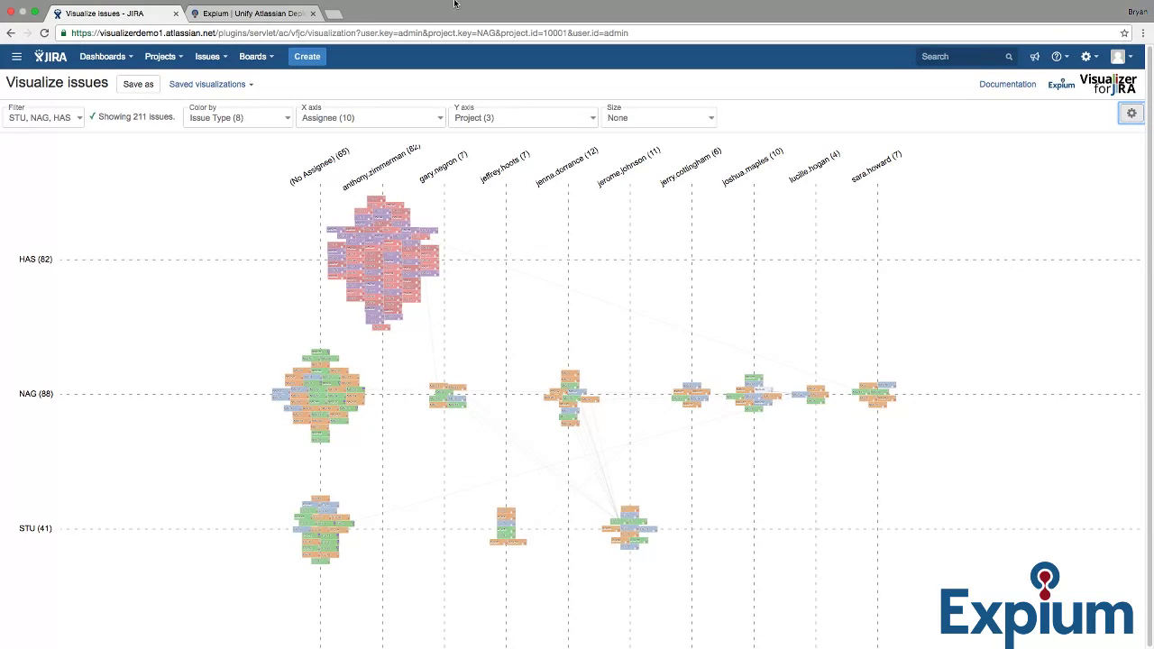
{"action": "left_click", "coordinate": [207, 14]}
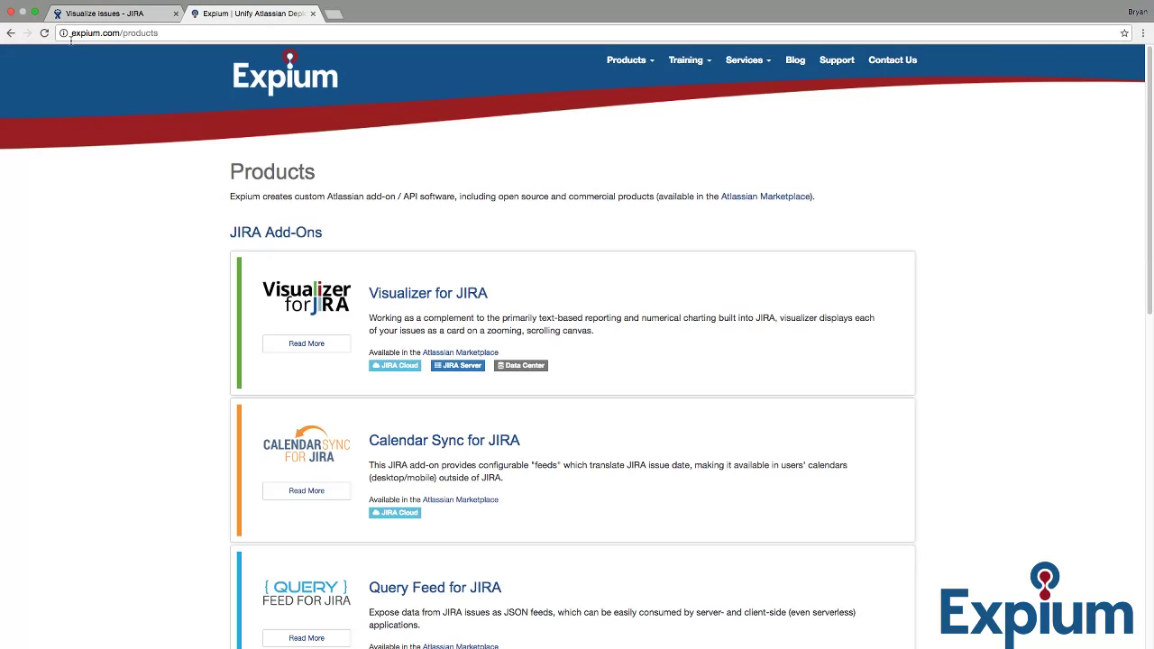
{"action": "left_click", "coordinate": [138, 12]}
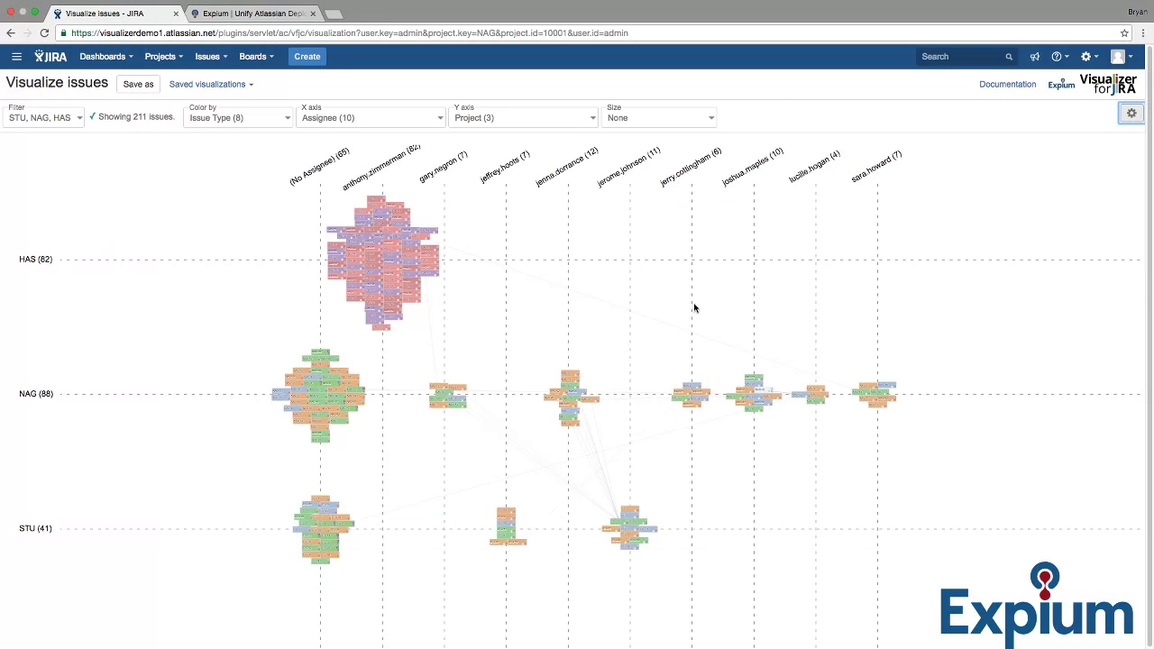